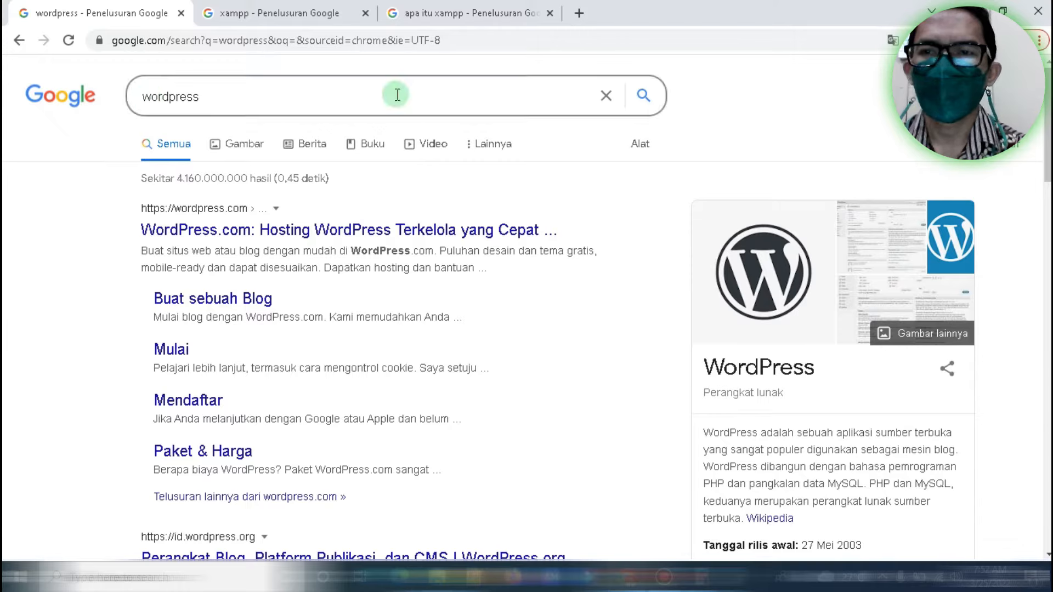
Switch to the 'xampp' search results and highlight part of the XAMPP description
click(277, 13)
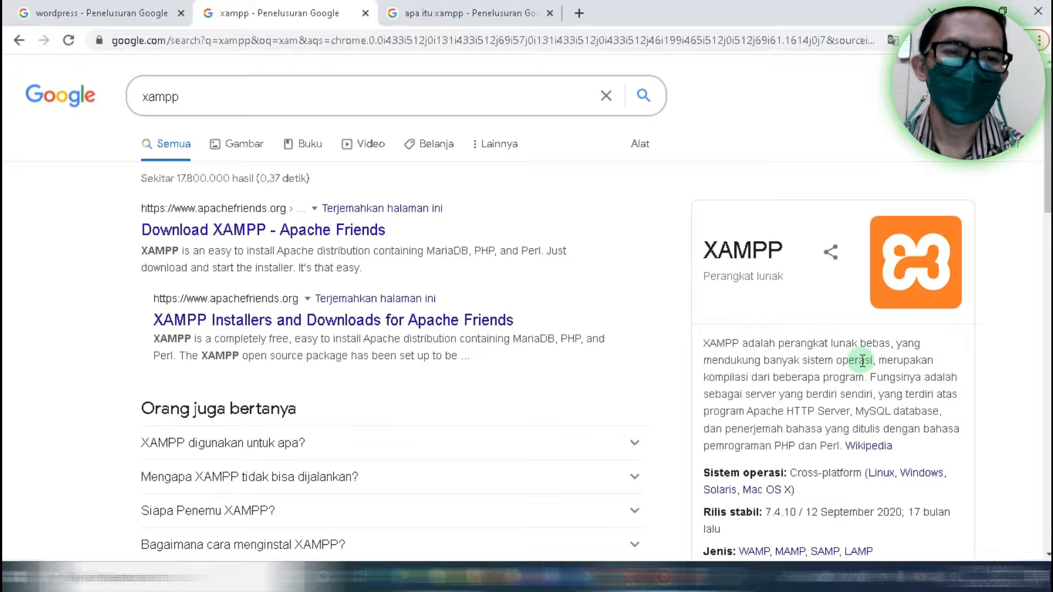
drag(736, 377, 842, 412)
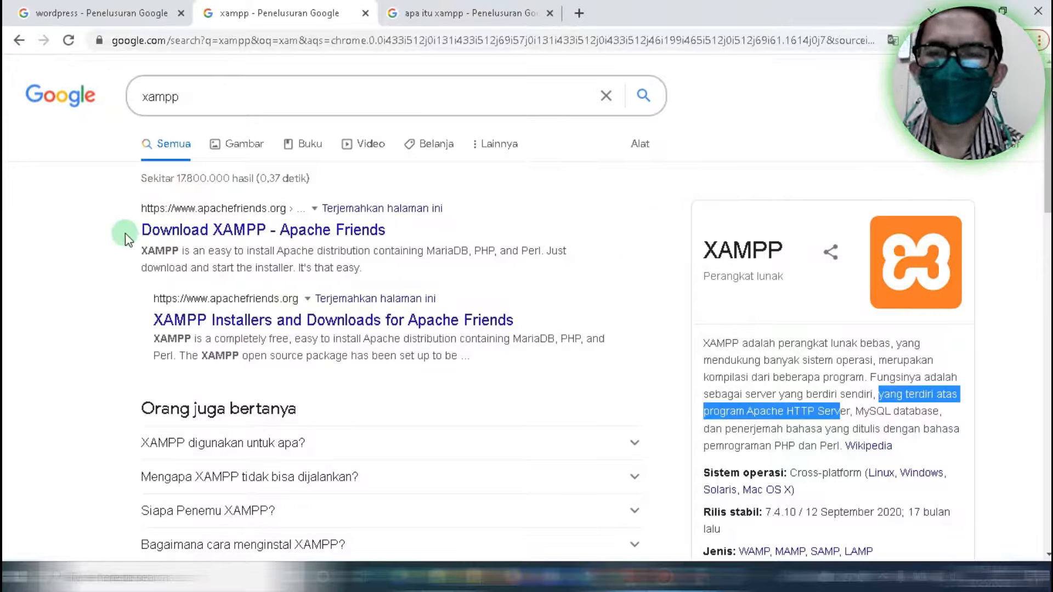
Open Apache Friends' XAMPP download page and scroll to the Windows installers 7.4.28, 8.0.17, 8.1.4
click(220, 237)
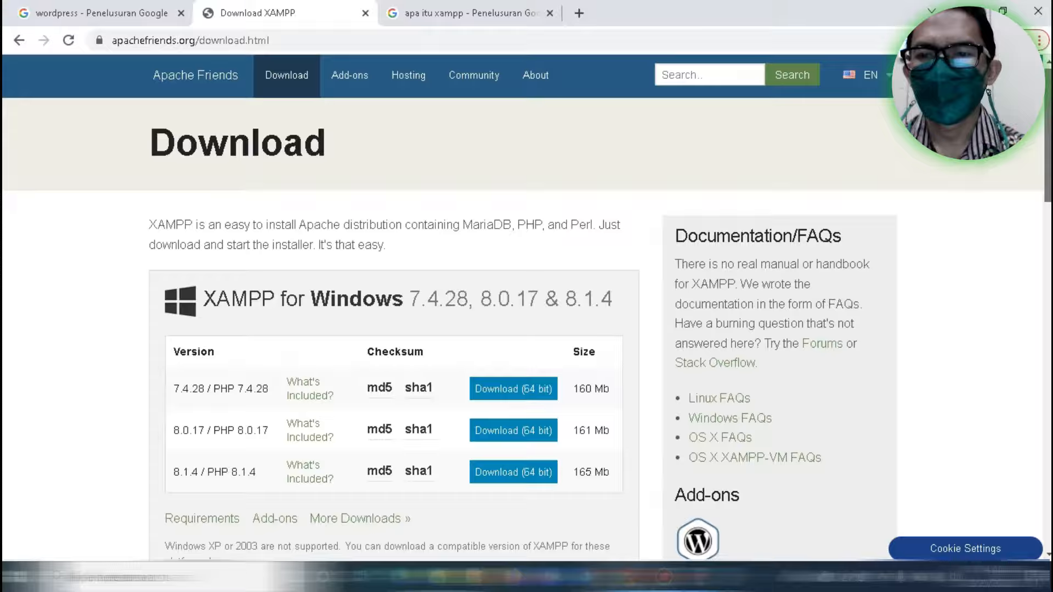
scroll(521, 329, down, 1)
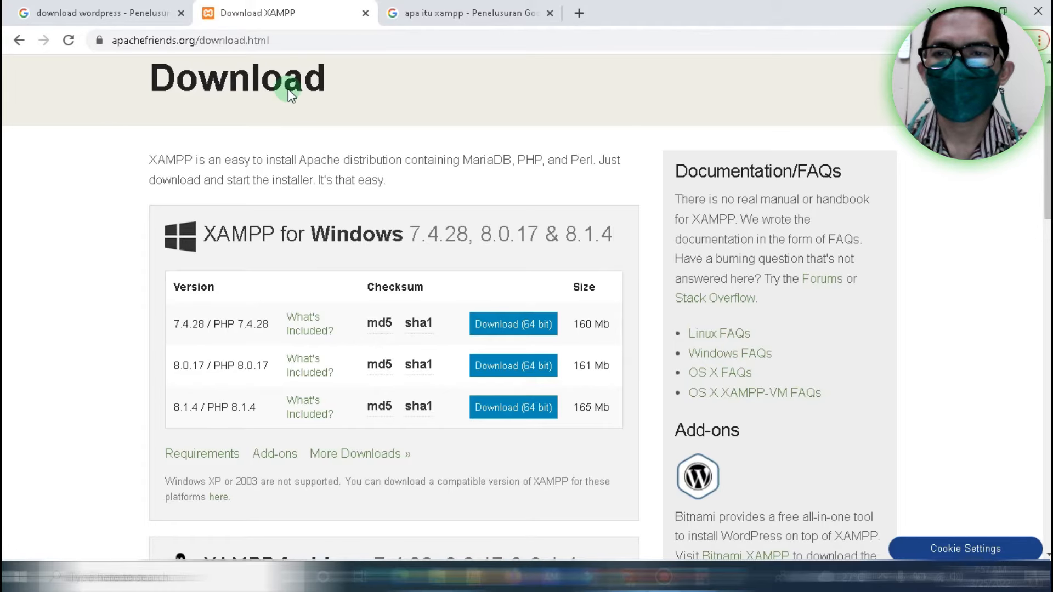
Open the WordPress.org Indonesia download page and scroll to the WordPress 5.9.2 download button
click(96, 8)
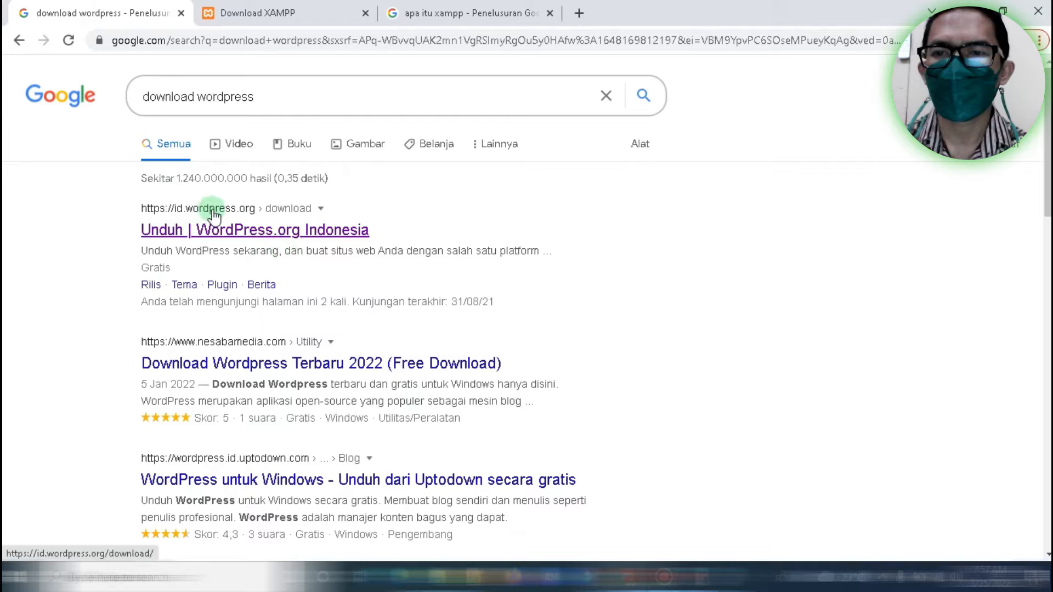
click(262, 237)
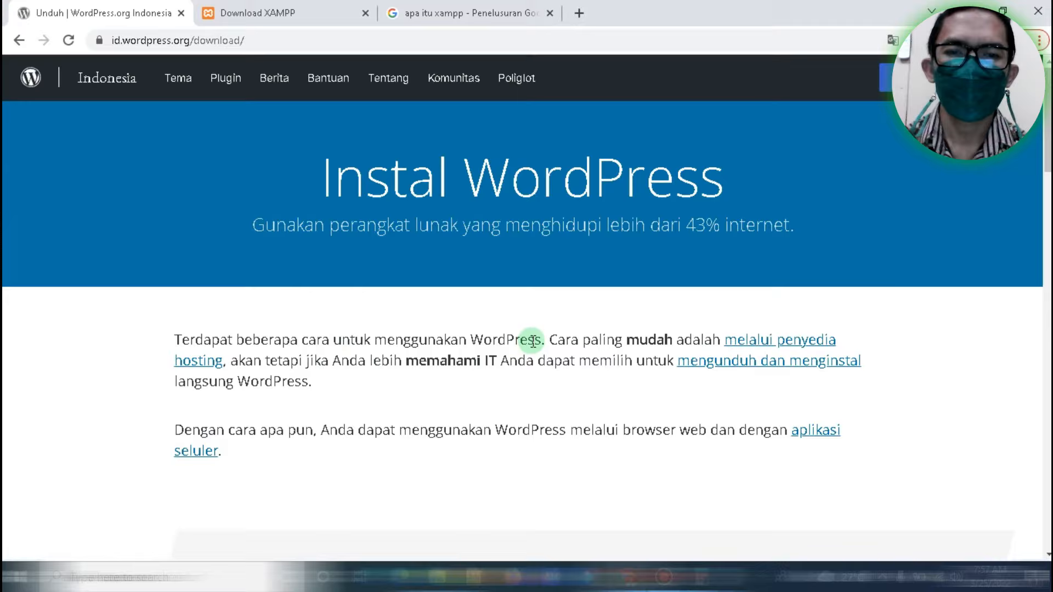
drag(556, 340, 712, 341)
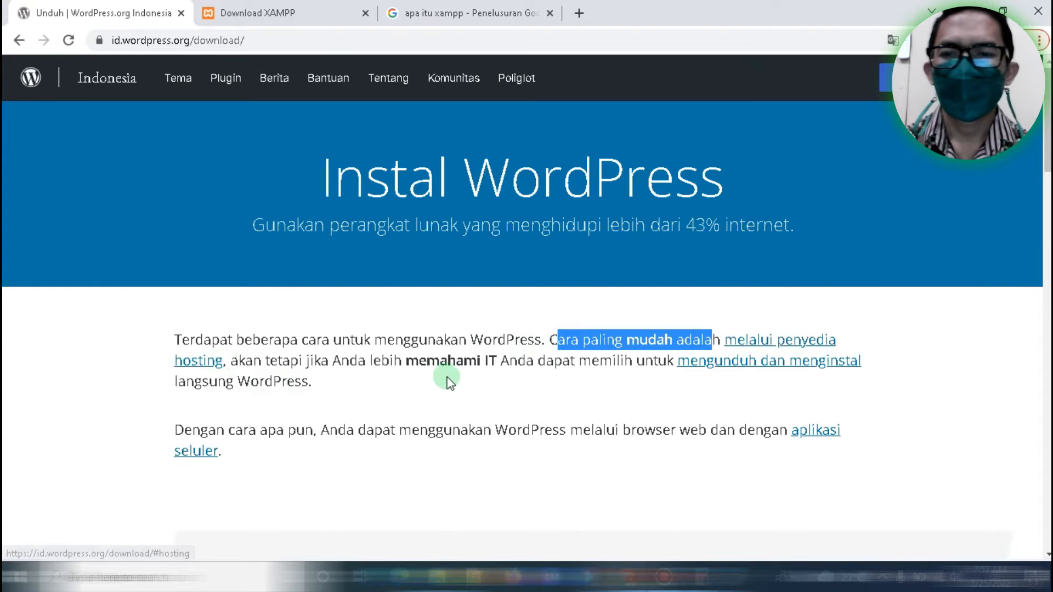
click(345, 362)
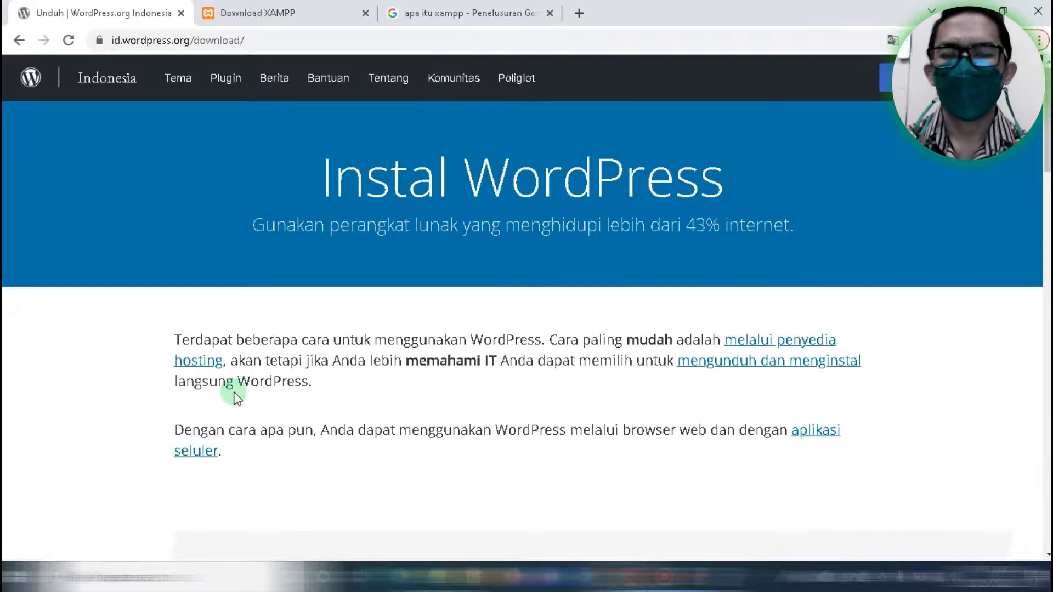
scroll(1049, 153, down, 7)
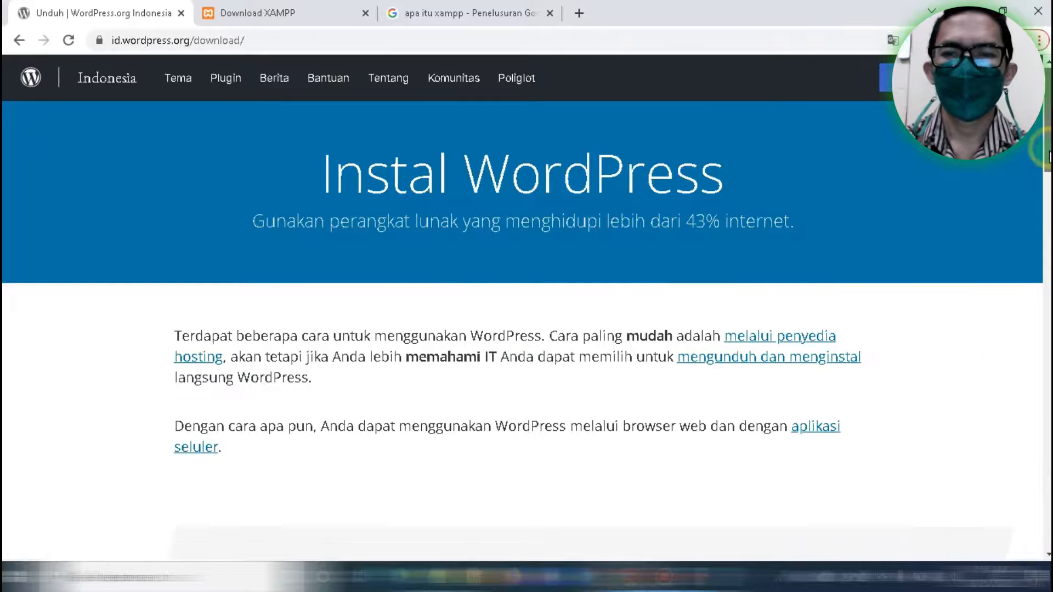
scroll(526, 329, down, 8)
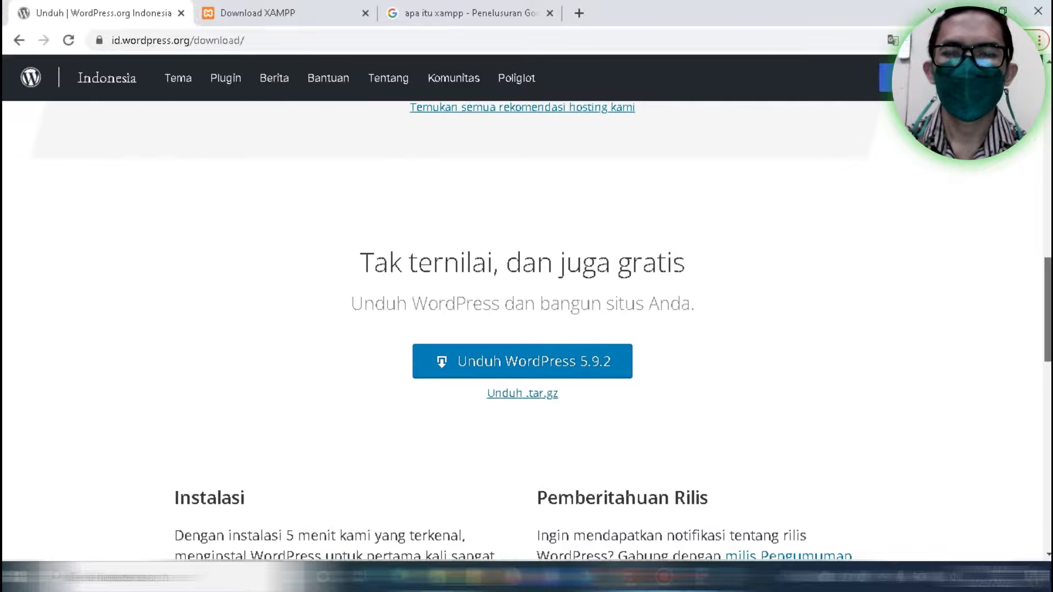
drag(1047, 323, 1034, 366)
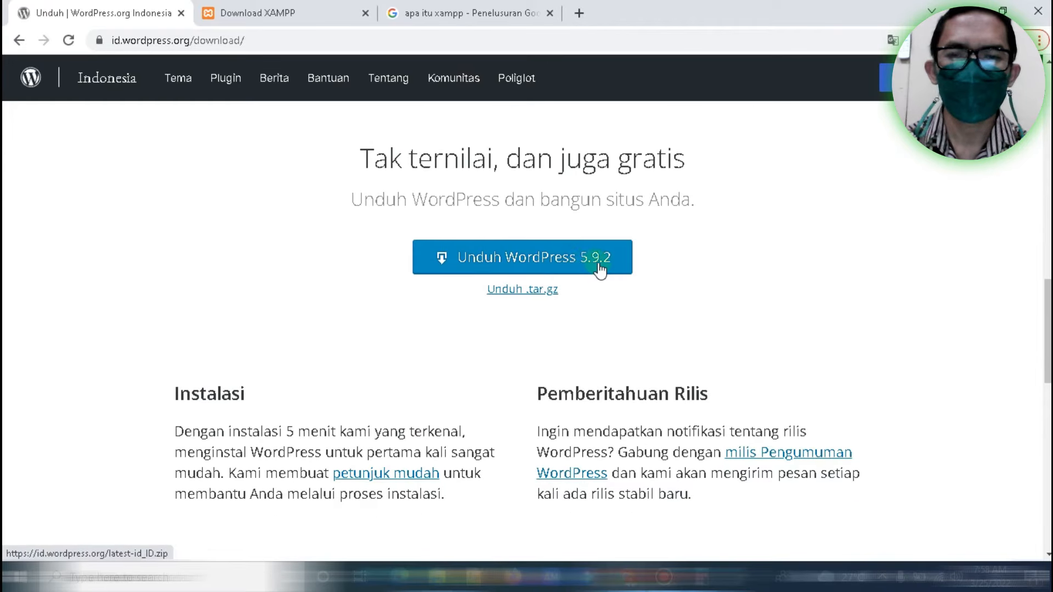
Download WordPress 5.9.2 as a zip and bring up the 'web wordpress' folder
click(548, 263)
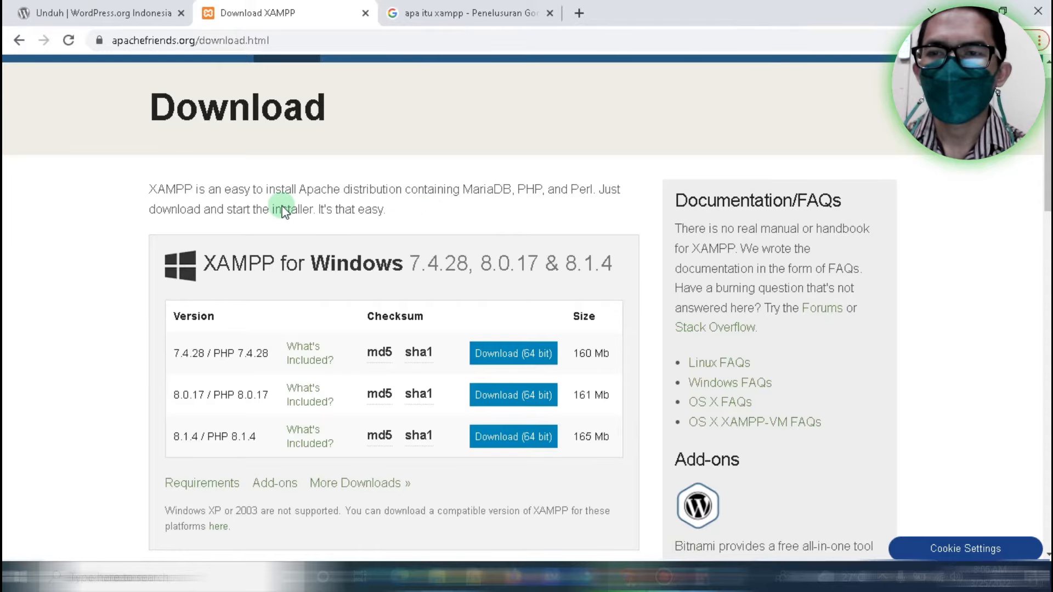
click(94, 7)
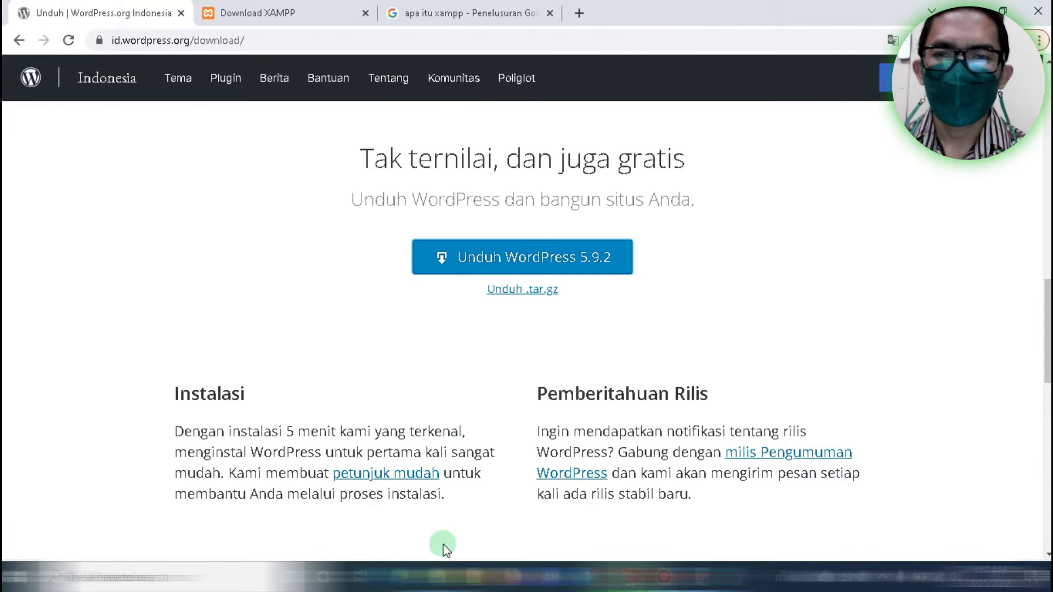
click(438, 577)
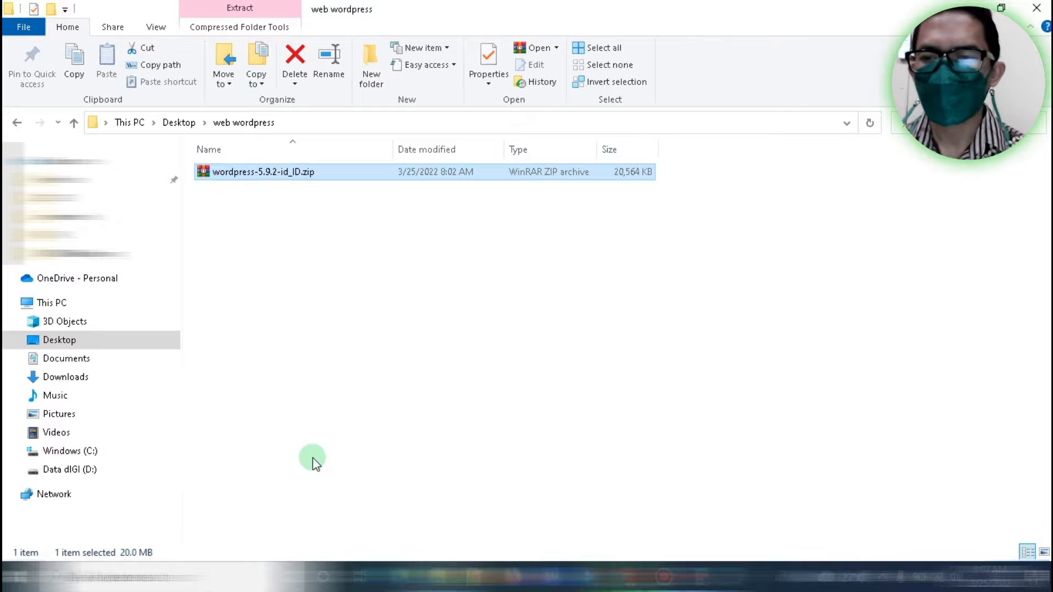
Open C:\xampp and select the xampp-control.exe application
click(61, 451)
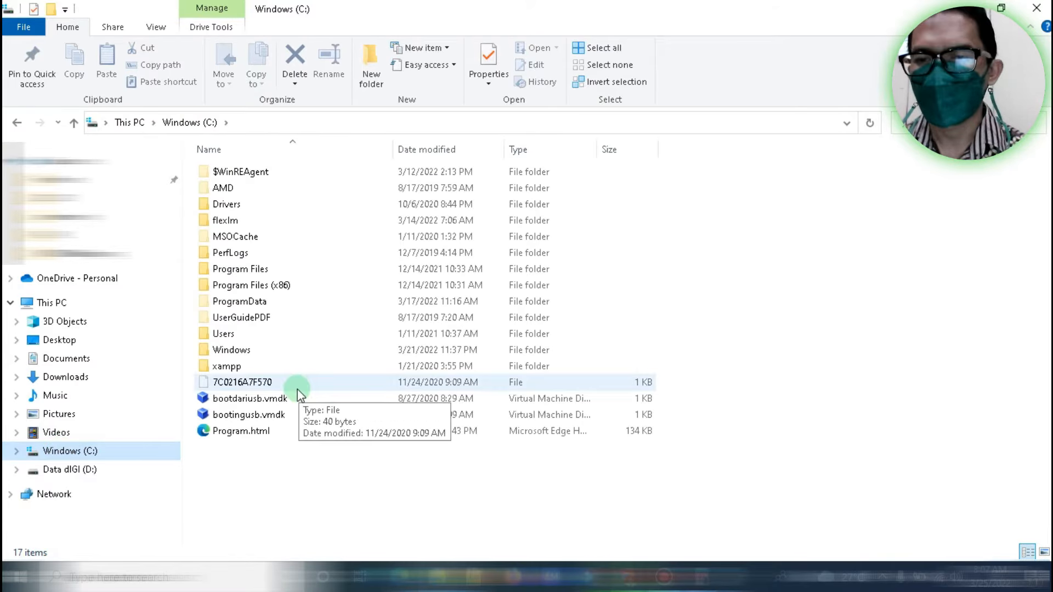
click(235, 365)
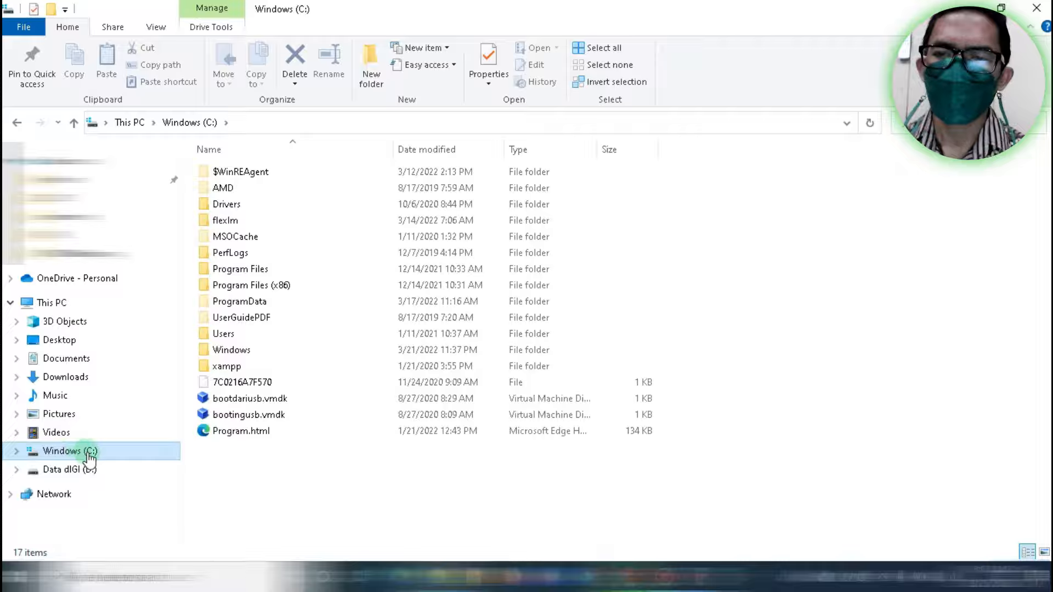
click(262, 367)
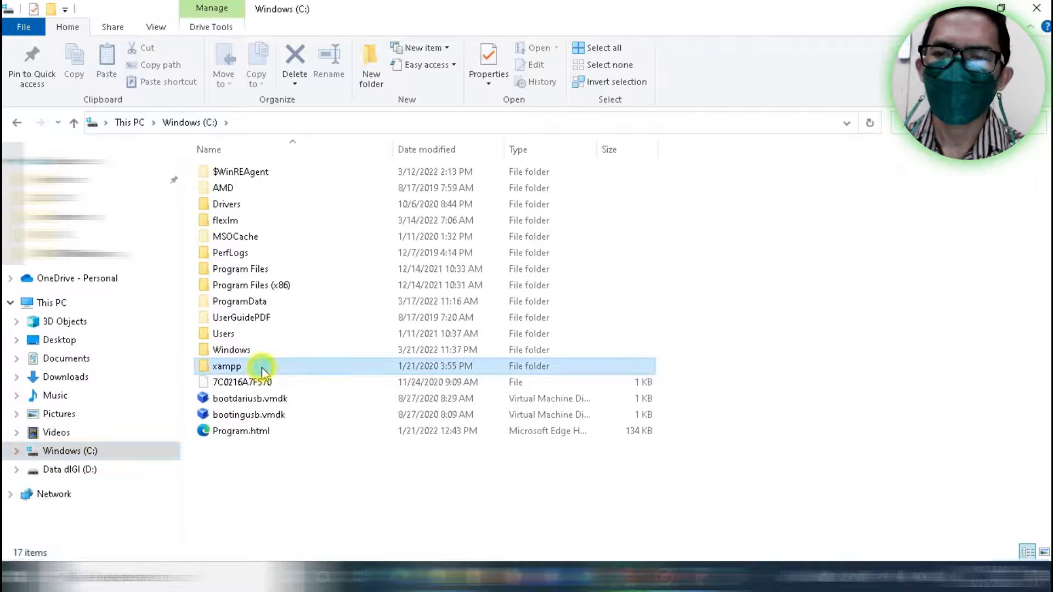
double_click(262, 367)
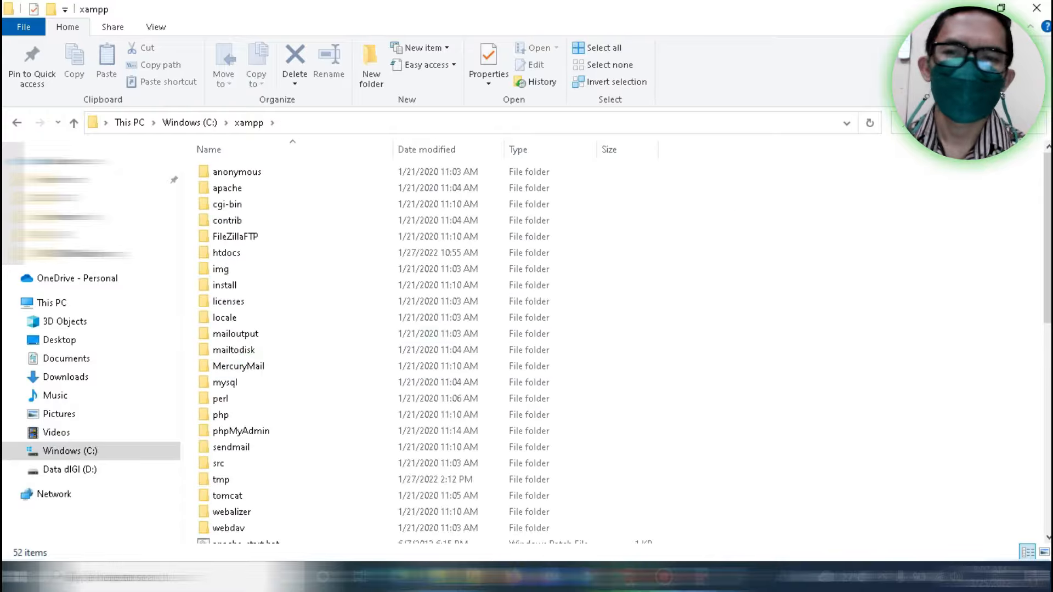
scroll(428, 351, down, 6)
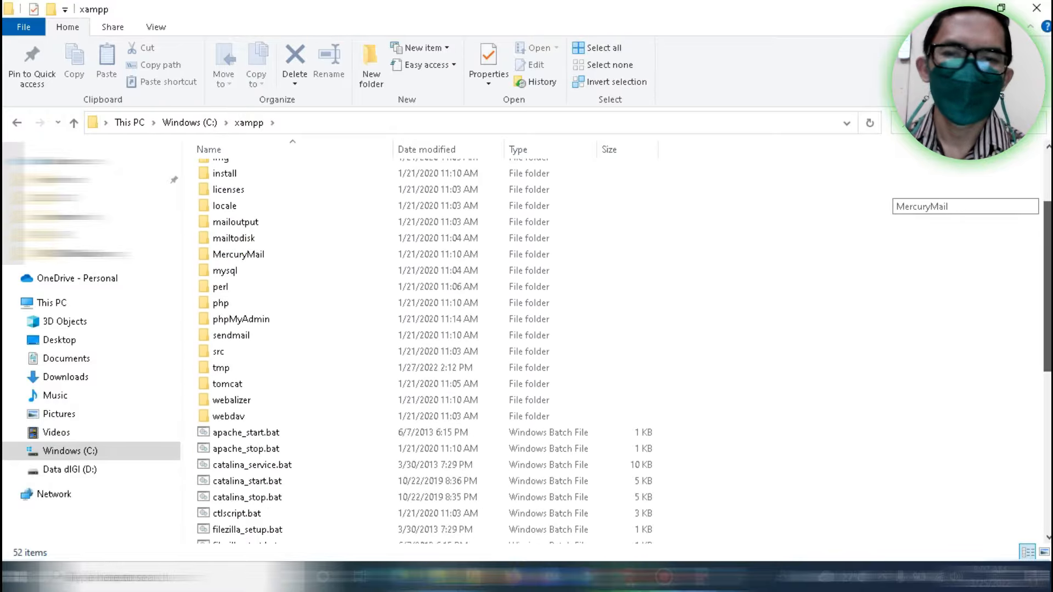
scroll(428, 351, up, 6)
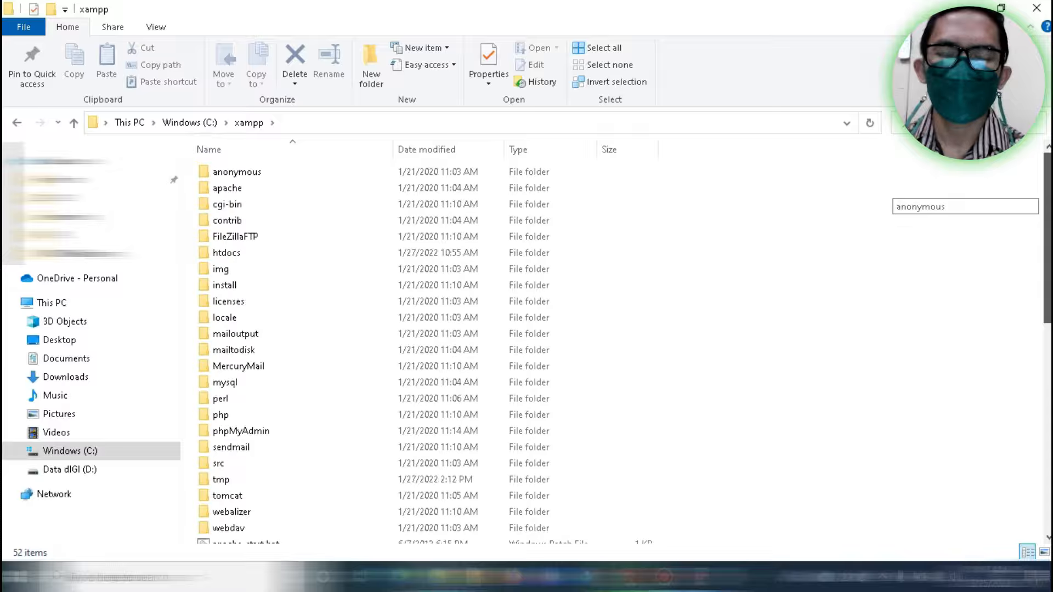
scroll(428, 352, down, 1)
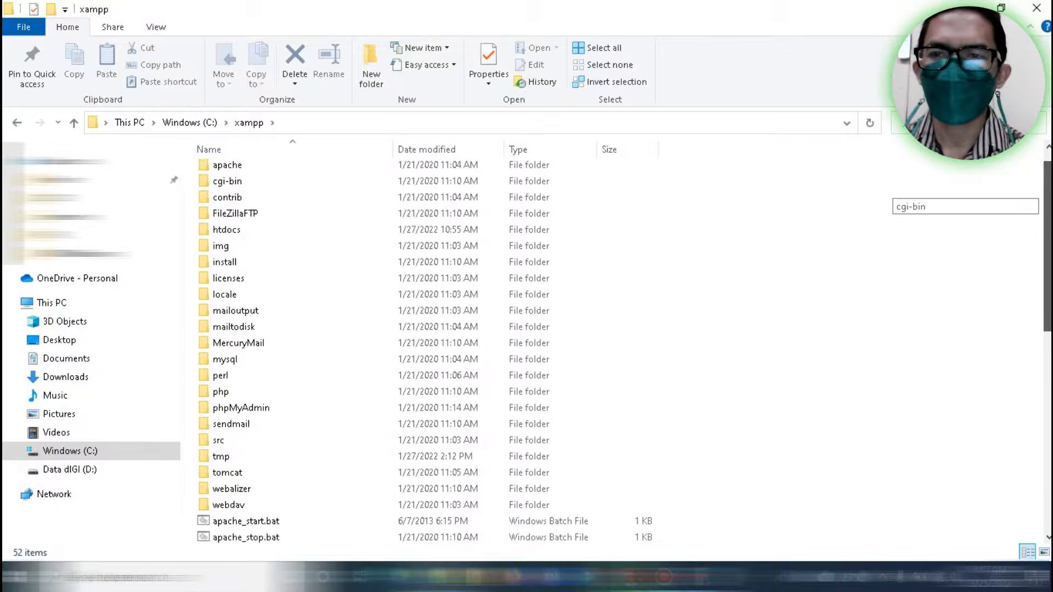
scroll(428, 351, down, 7)
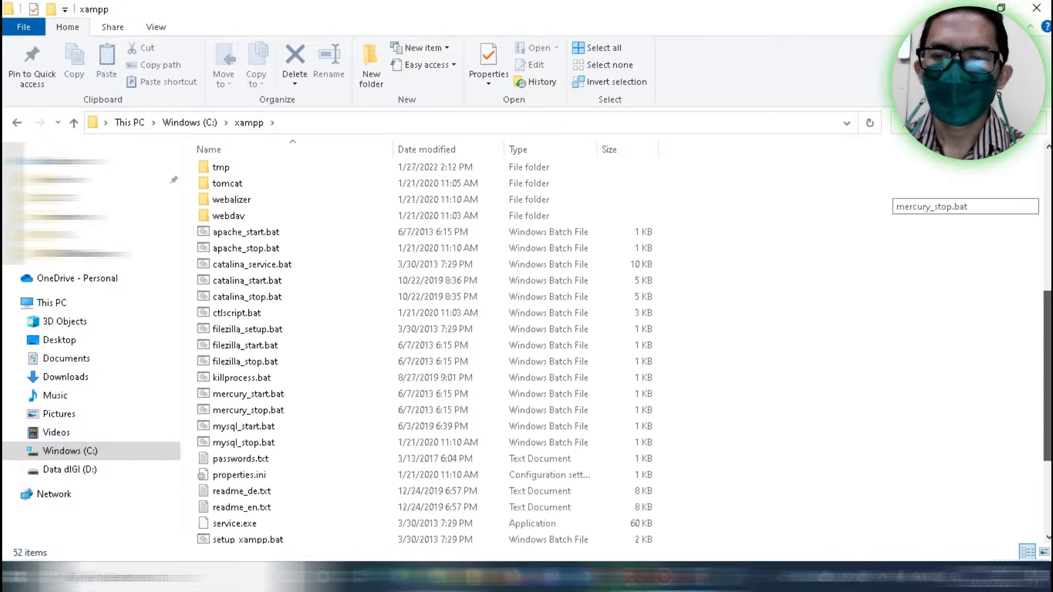
scroll(428, 351, down, 2)
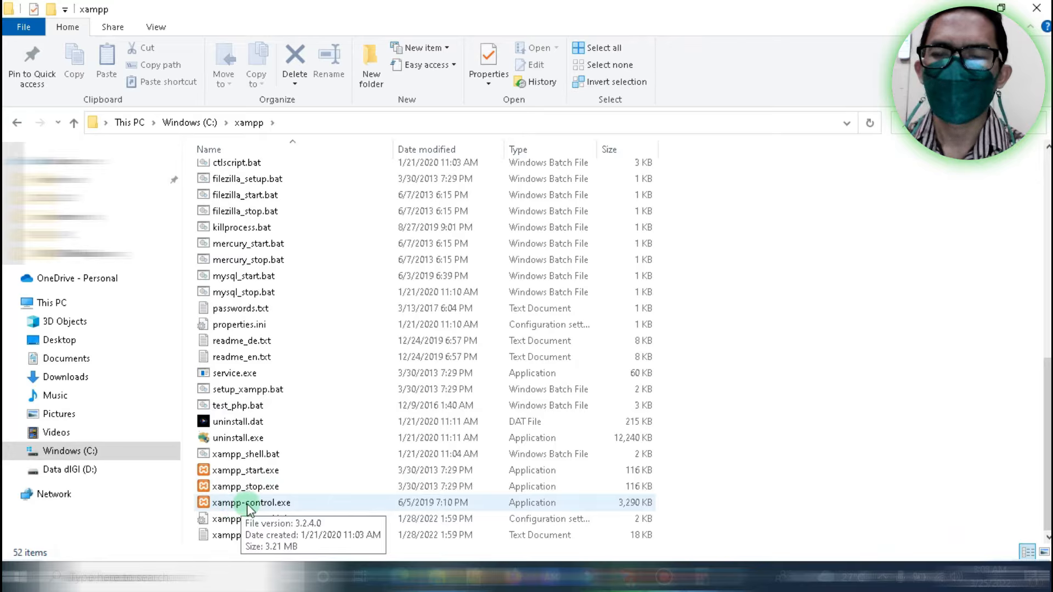
click(246, 504)
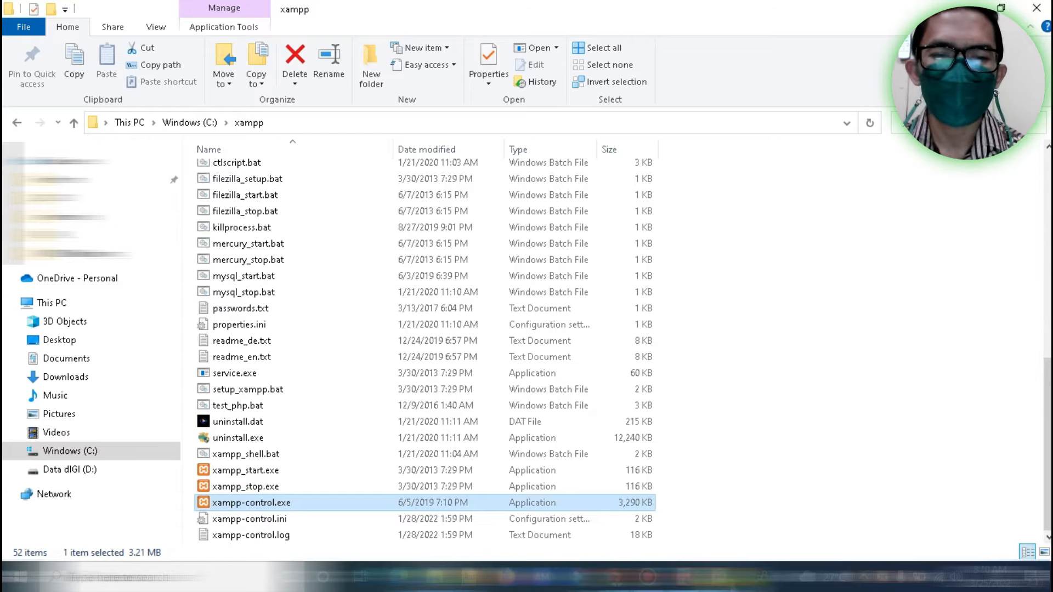
Bring XAMPP Control Panel v3.2.4 to the front, ready with no modules started
click(727, 580)
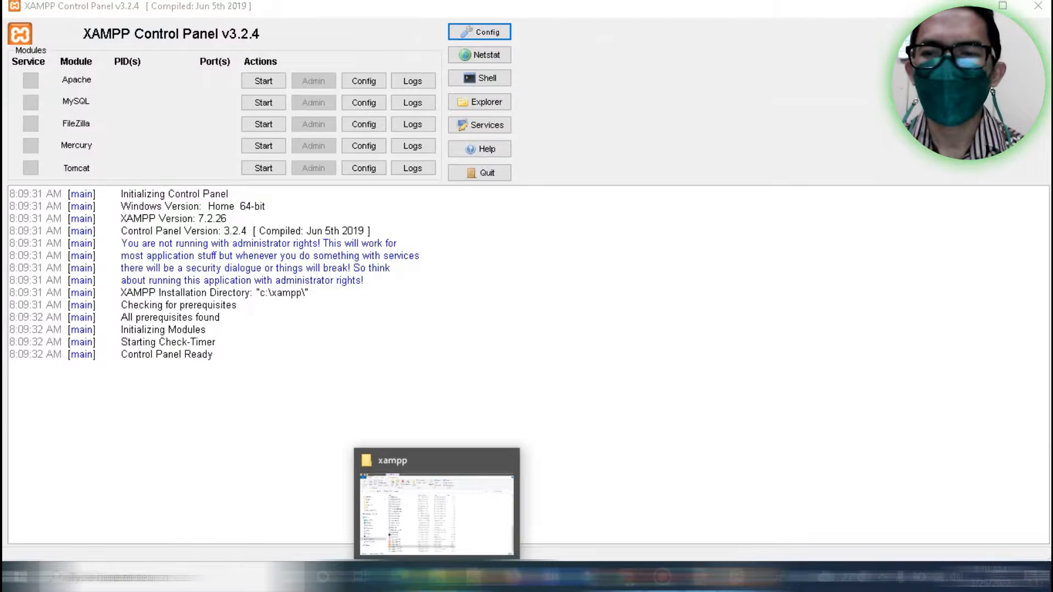
click(438, 578)
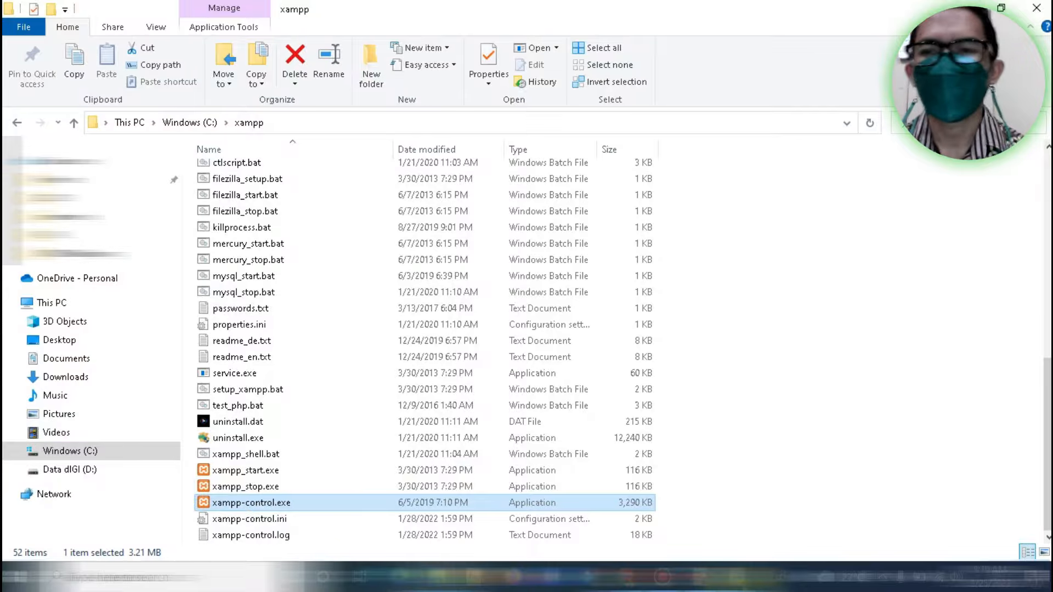
click(740, 579)
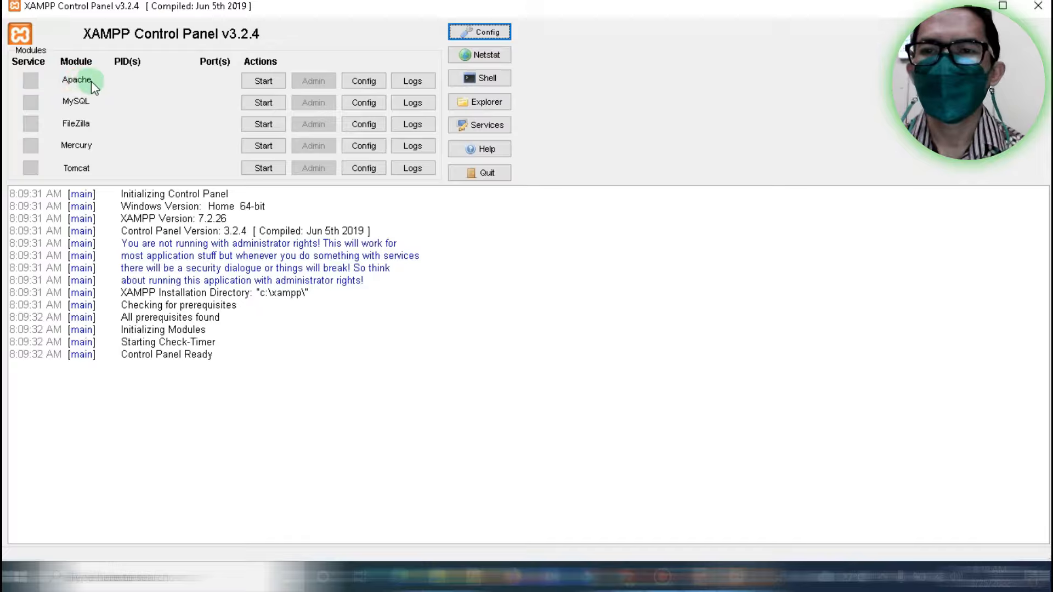
Start Apache and MySQL in XAMPP Control Panel, then return to Chrome
click(263, 82)
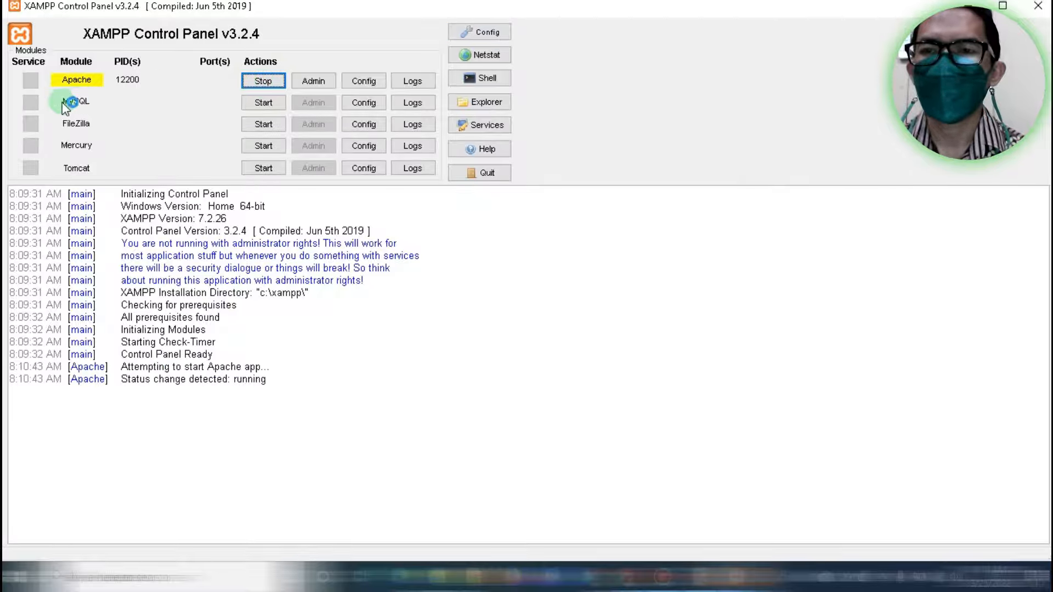
click(273, 103)
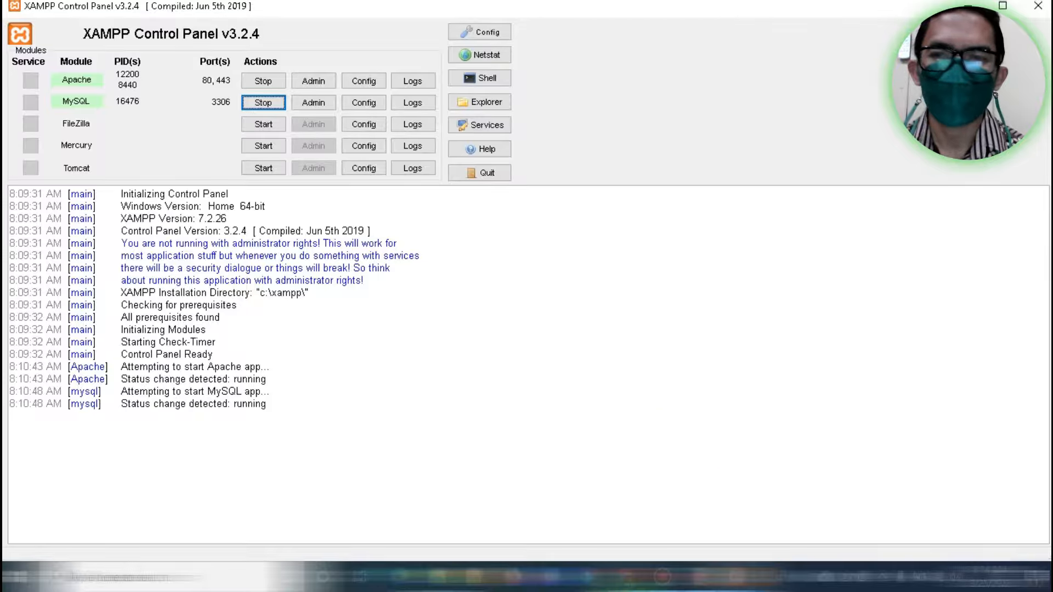
click(628, 577)
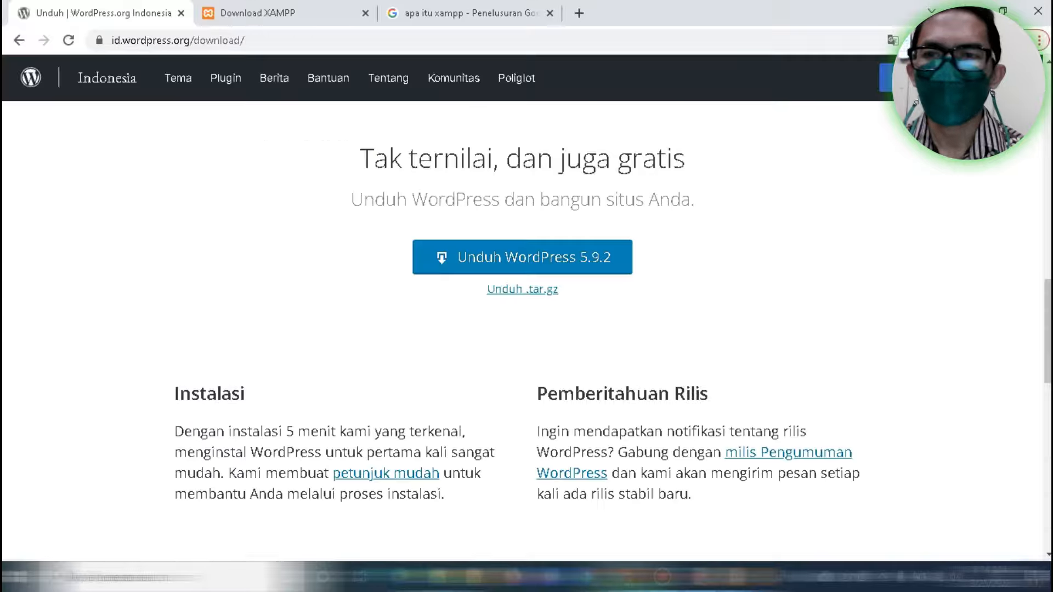
click(284, 37)
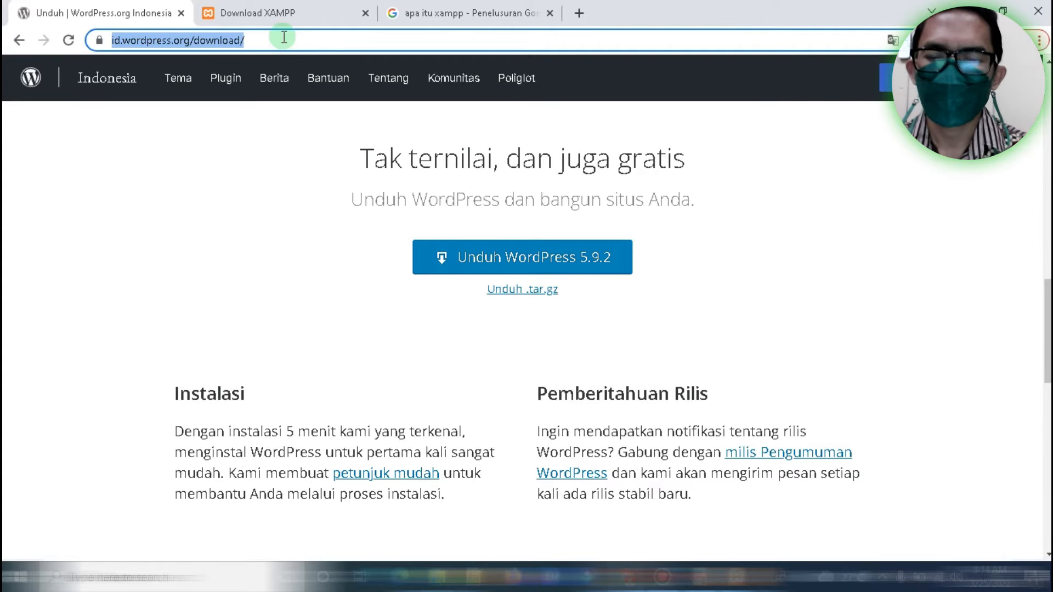
text(https:)
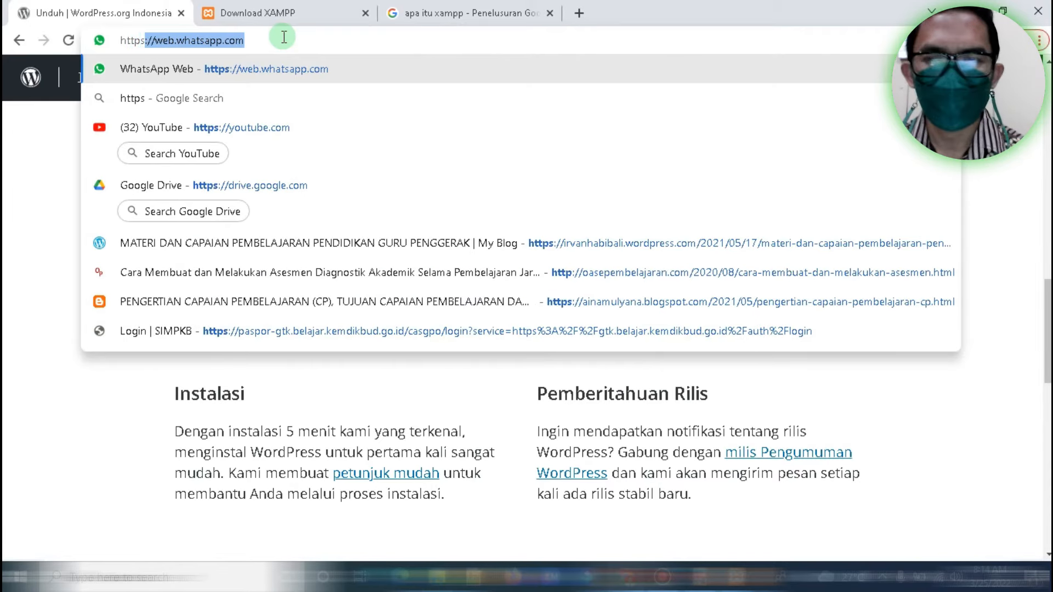
text(//localhost)
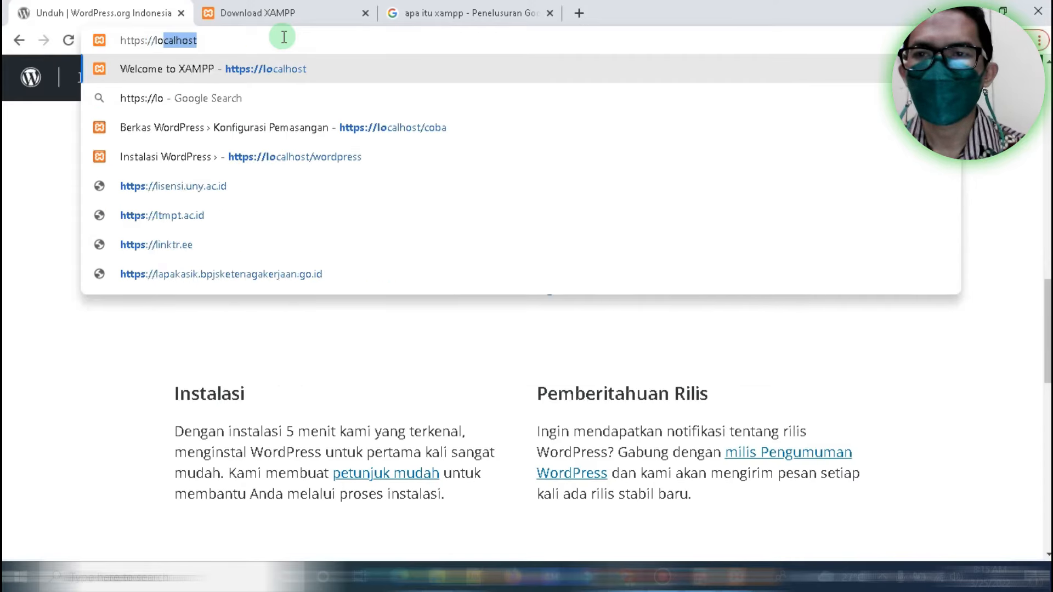
key(Right)
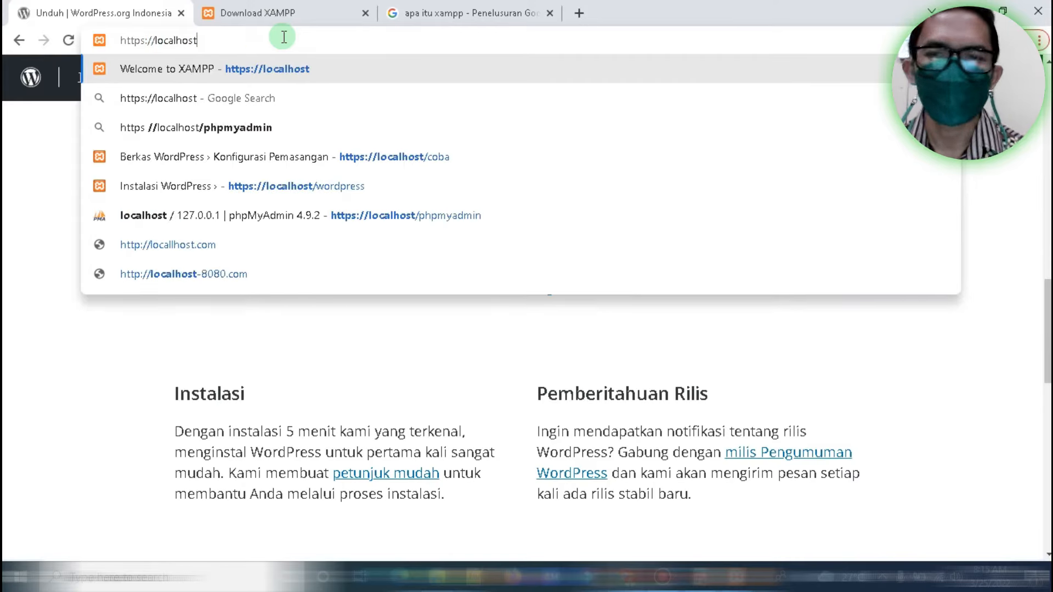
key(Return)
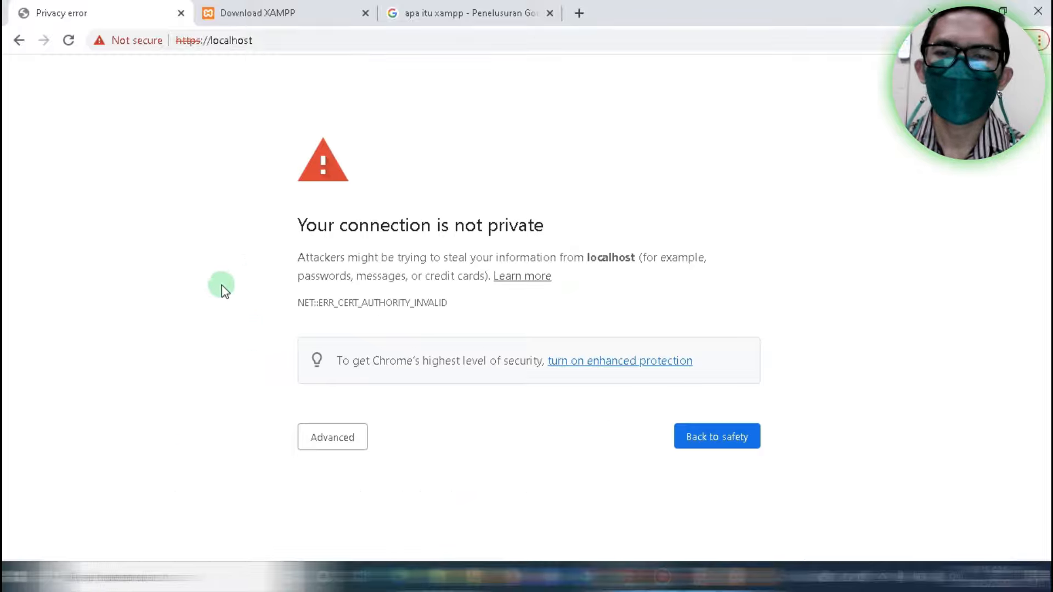
click(320, 439)
scroll(1042, 274, down, 1)
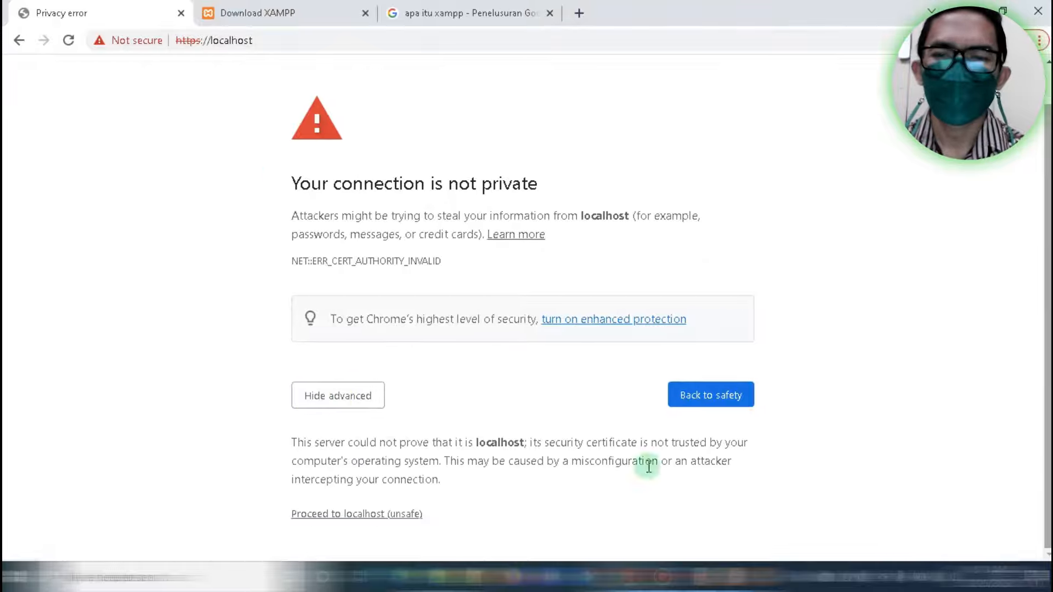
click(378, 516)
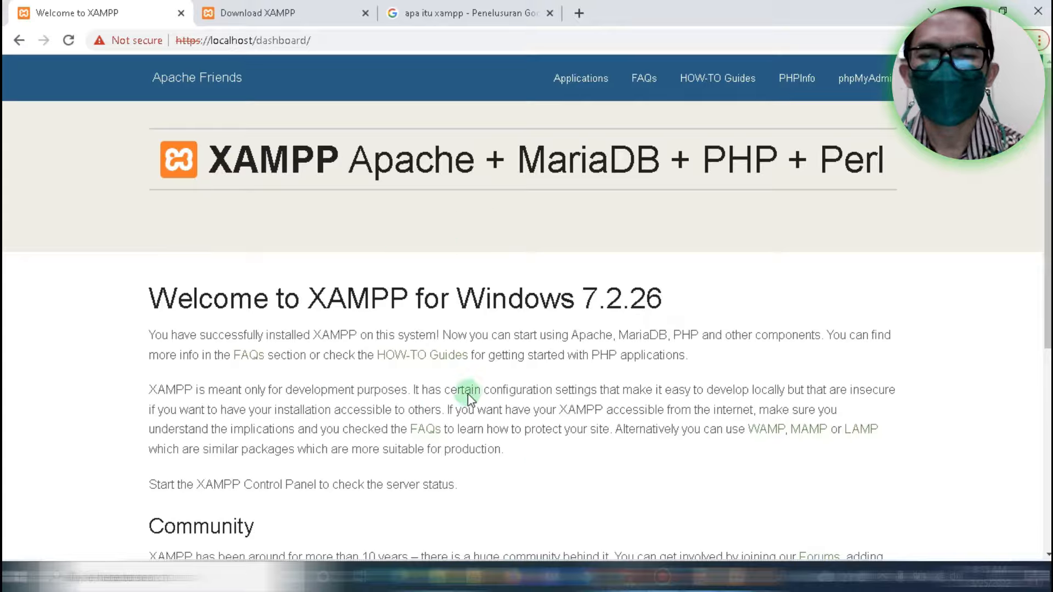
Extract wordpress-5.9.2-id_ID.zip here and open the resulting wordpress folder
click(443, 581)
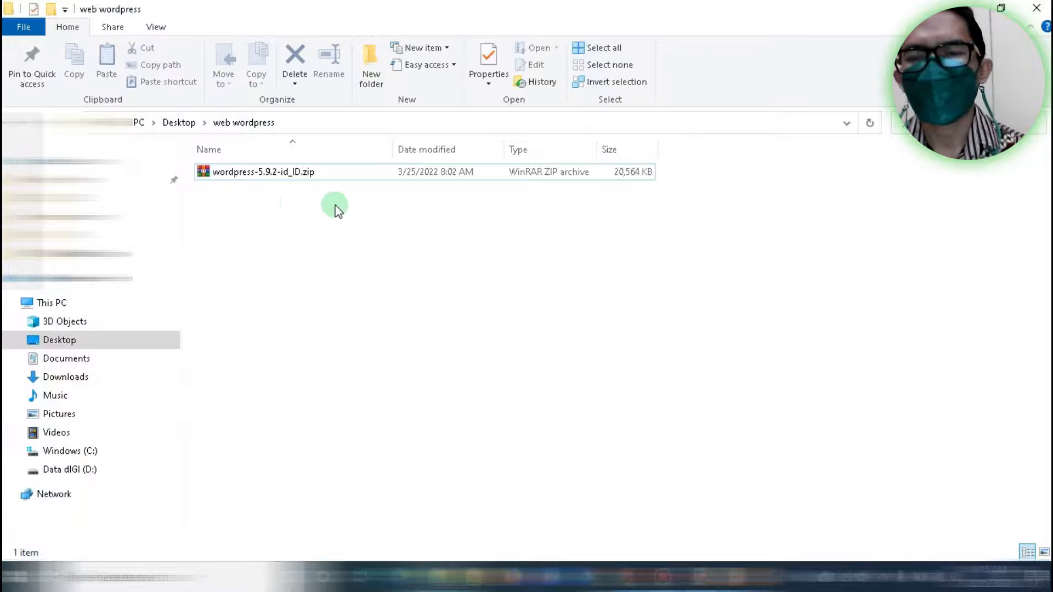
click(264, 176)
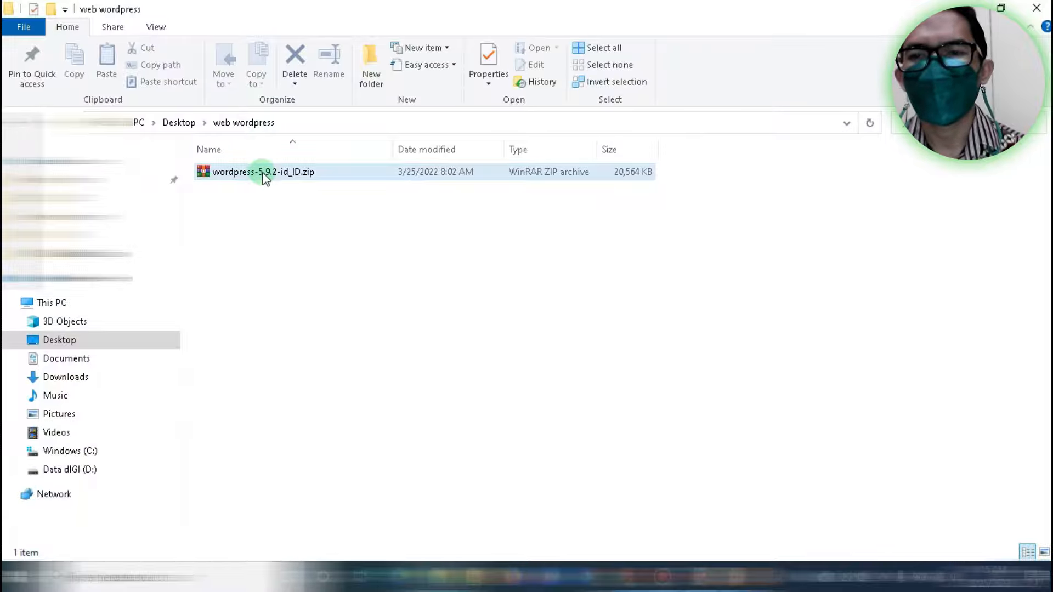
click(254, 173)
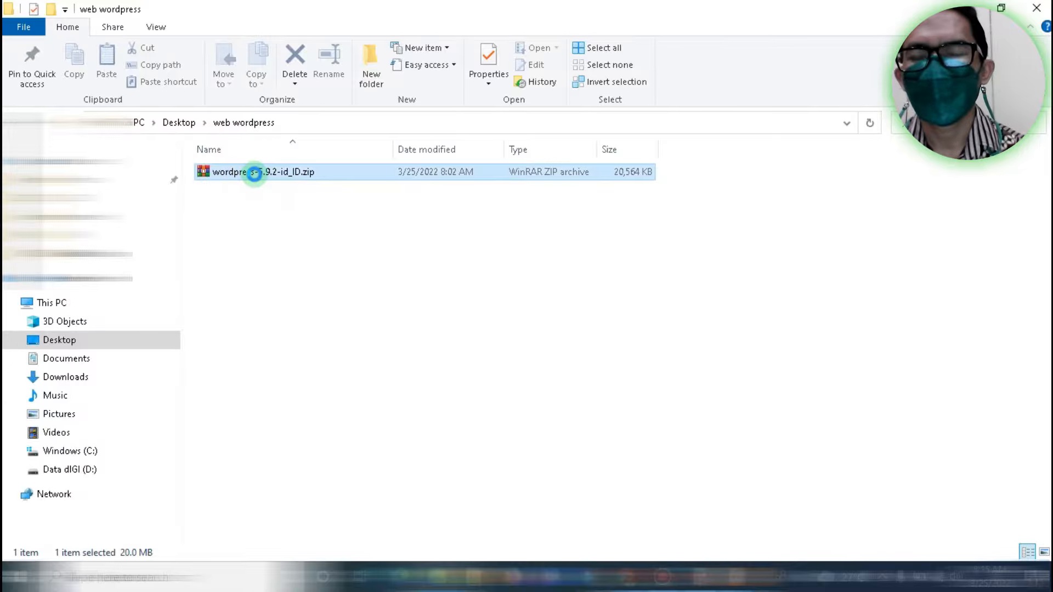
right_click(256, 175)
click(301, 255)
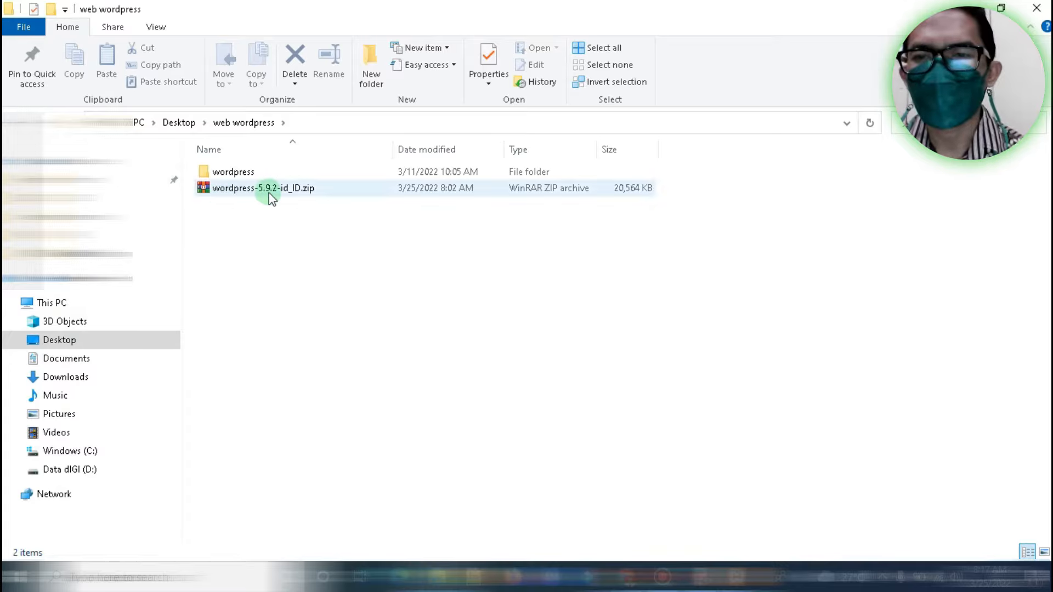
double_click(229, 175)
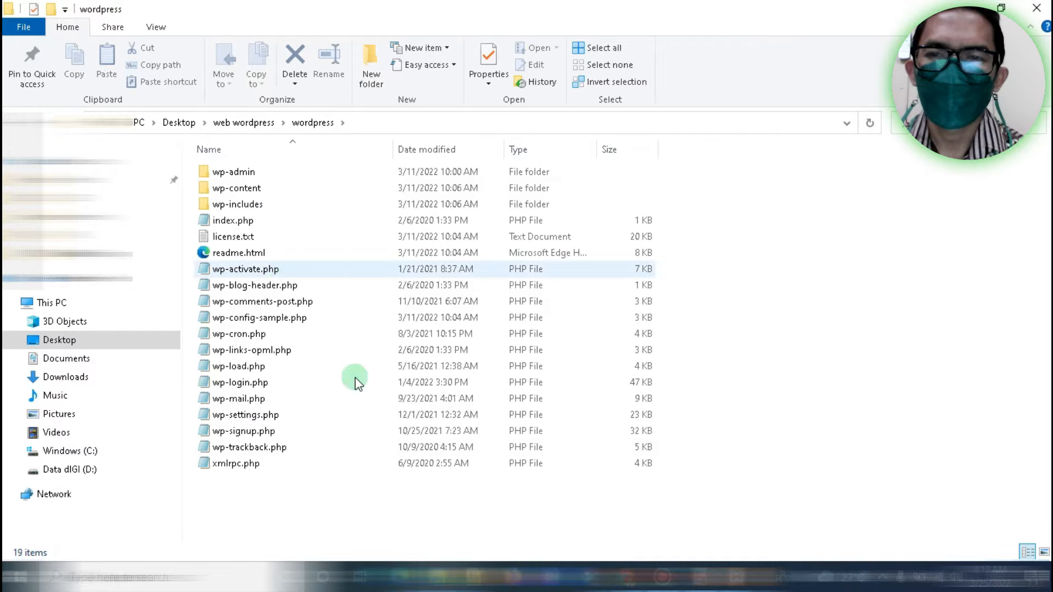
Copy the extracted wordpress folder from 'web wordpress'
click(244, 122)
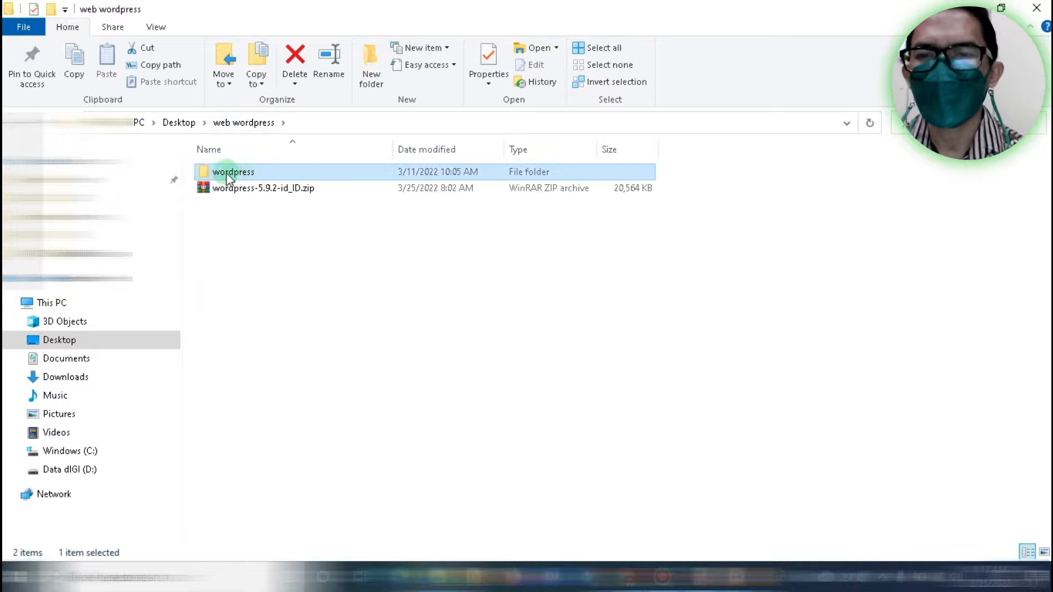
right_click(235, 171)
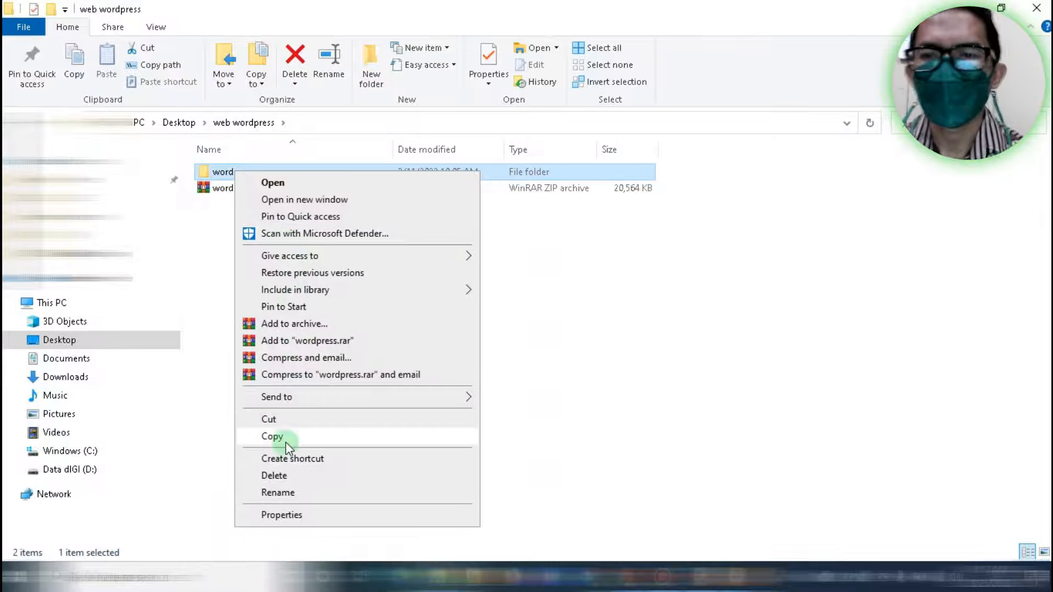
click(272, 436)
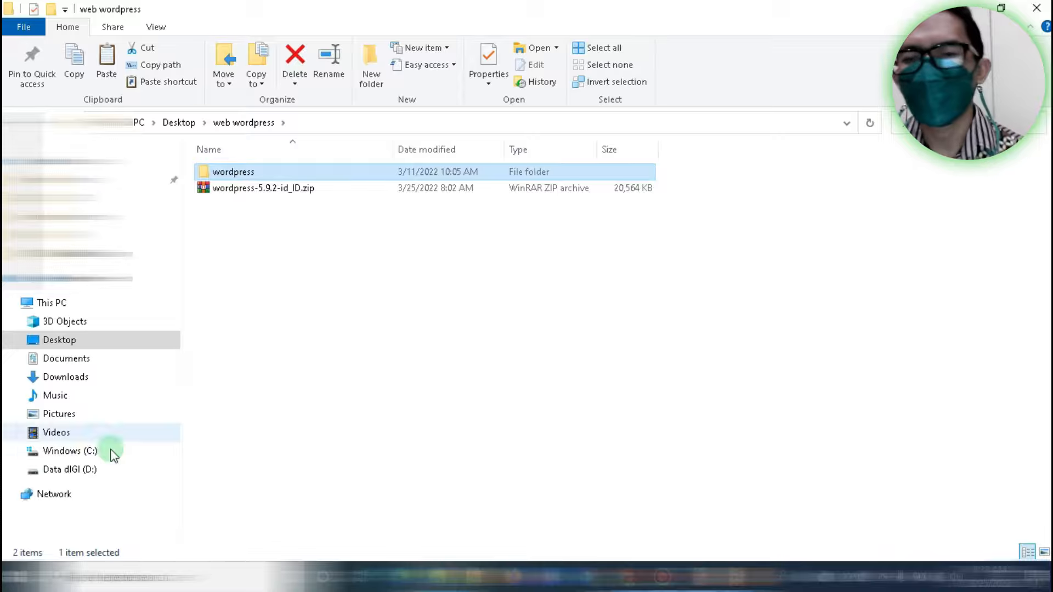
Open C:\xampp\htdocs and bring up the folder's context menu on empty space
click(73, 452)
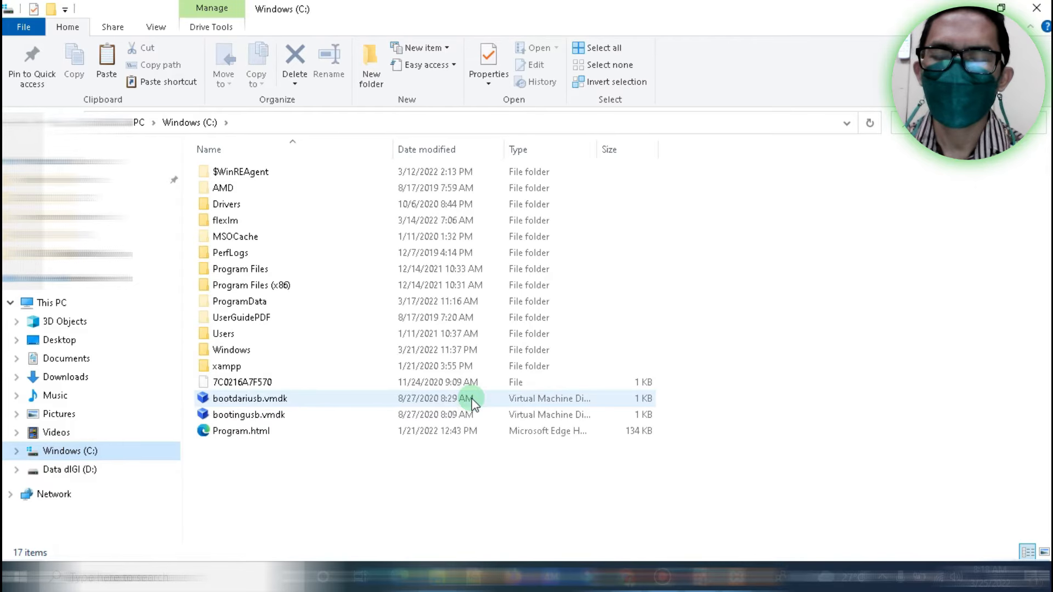
double_click(217, 369)
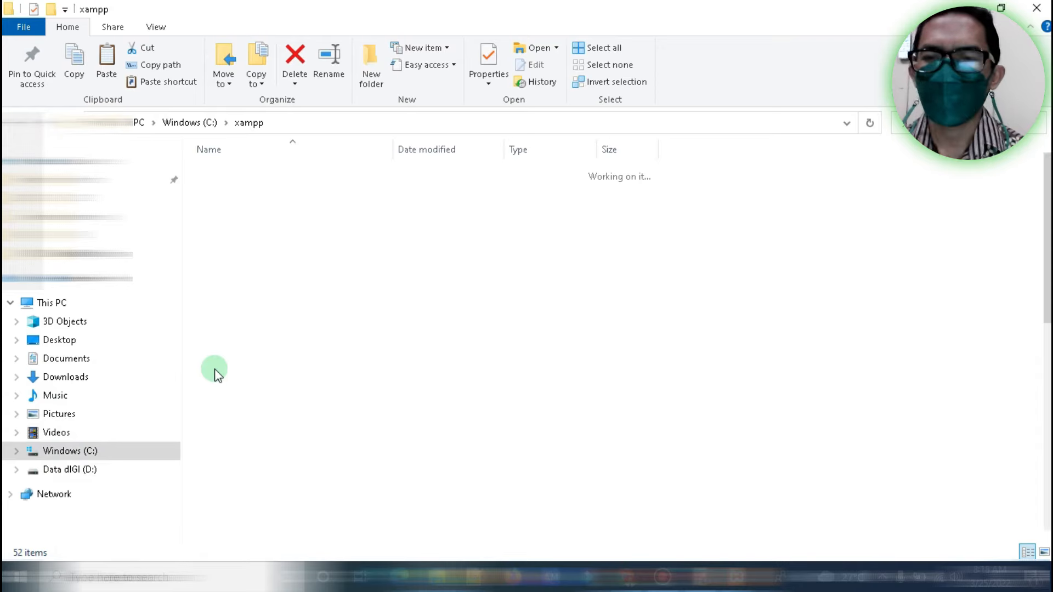
double_click(231, 255)
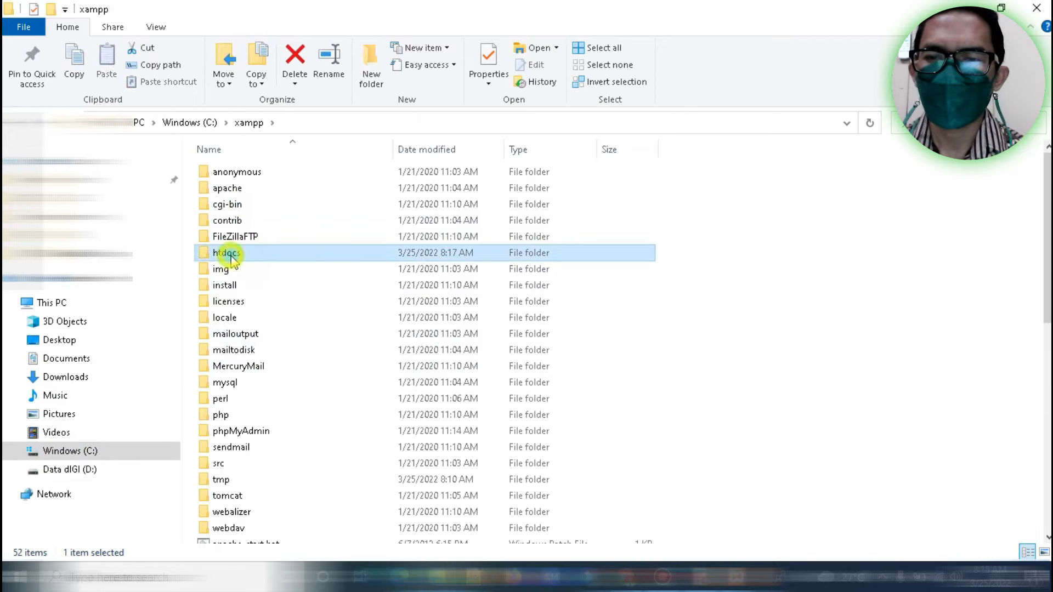
click(231, 254)
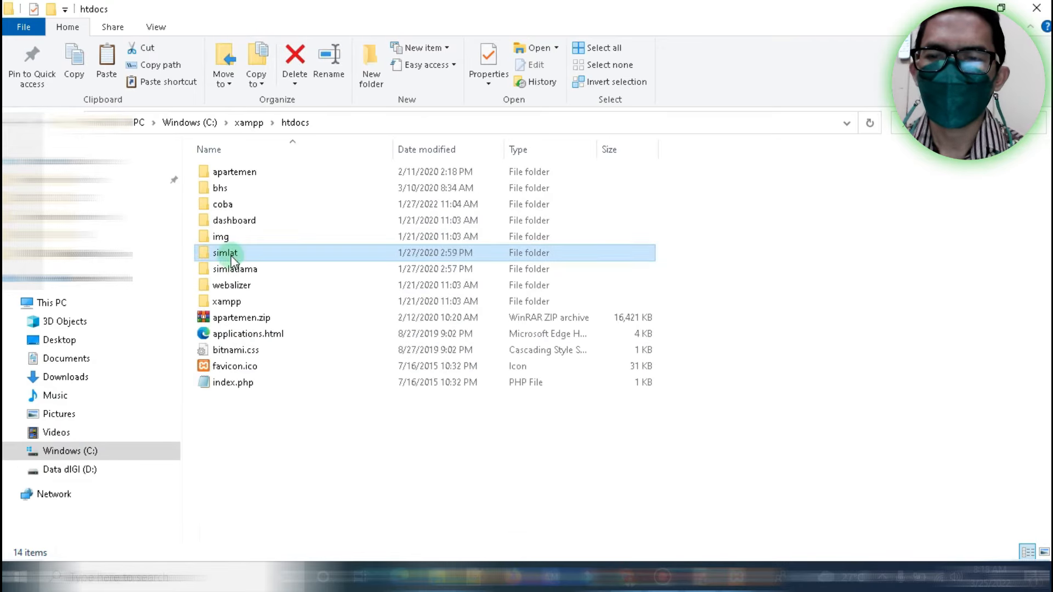
click(385, 508)
right_click(385, 509)
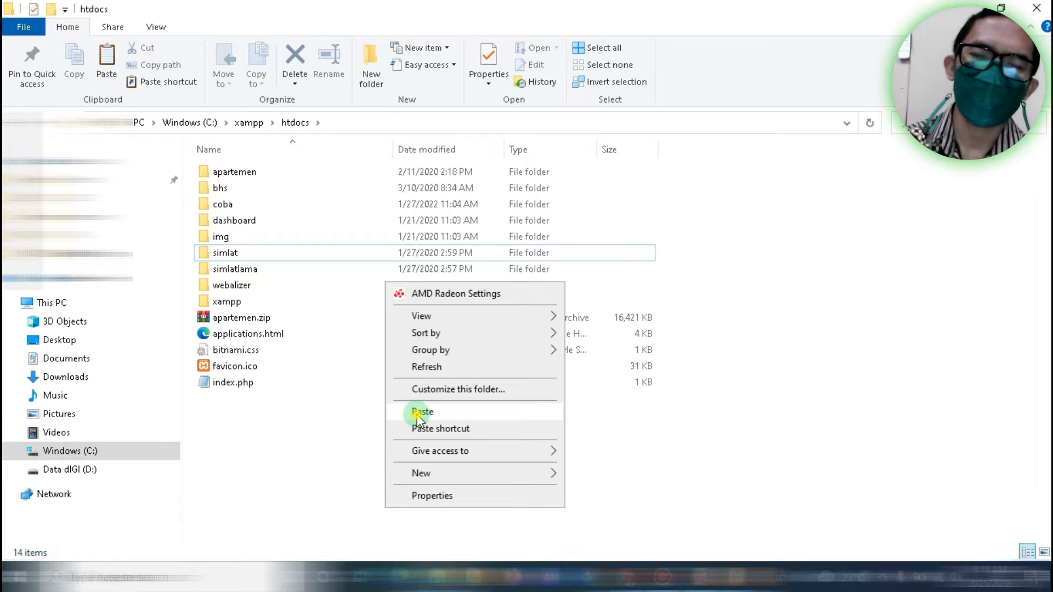
Paste the copied wordpress folder into C:\xampp\htdocs and let the copy finish
click(421, 412)
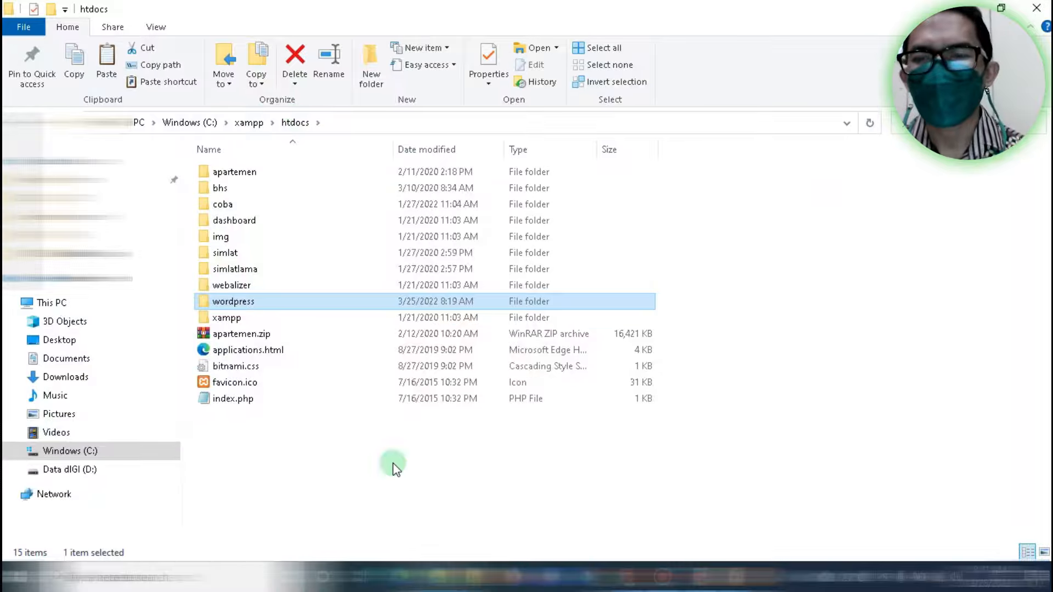
In Chrome, replace the dashboard address with localhost/wordpress and load it
click(627, 577)
click(267, 43)
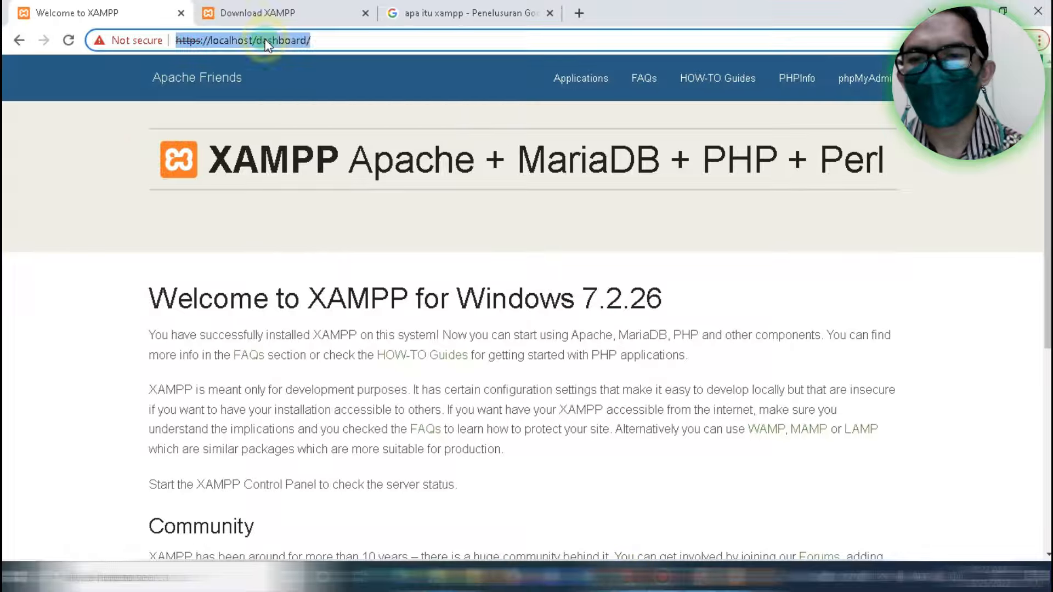
click(267, 42)
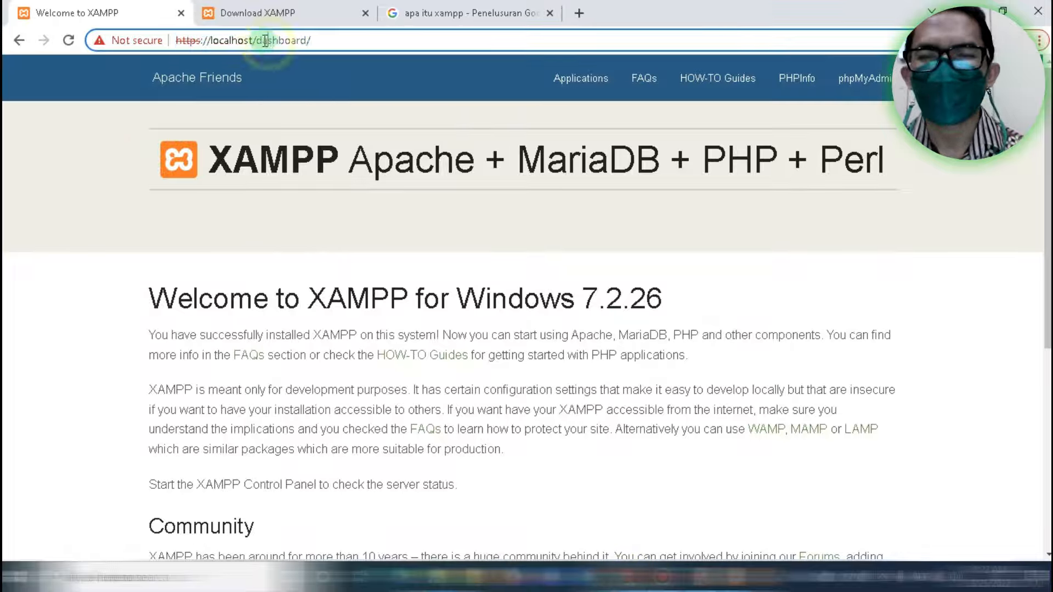
drag(263, 41, 425, 57)
key(BackSpace)
key(BackSpace)
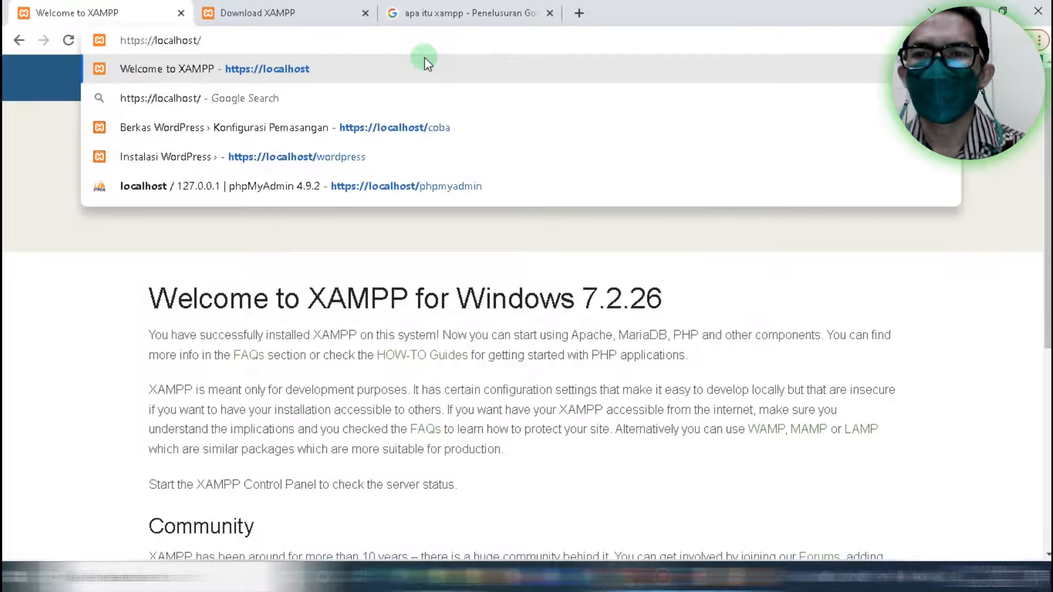
text(wor)
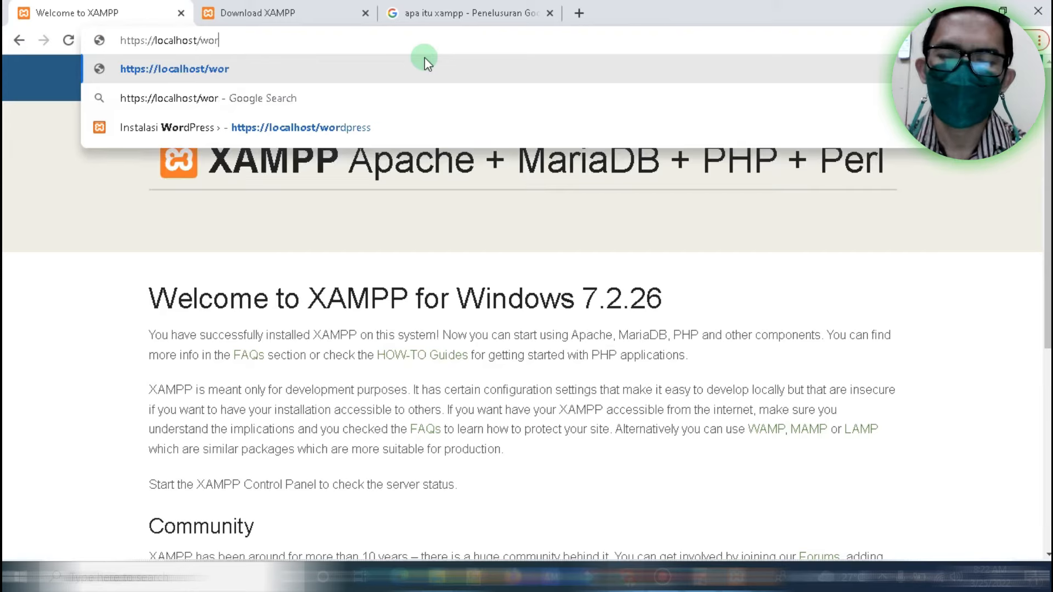
text(dpress)
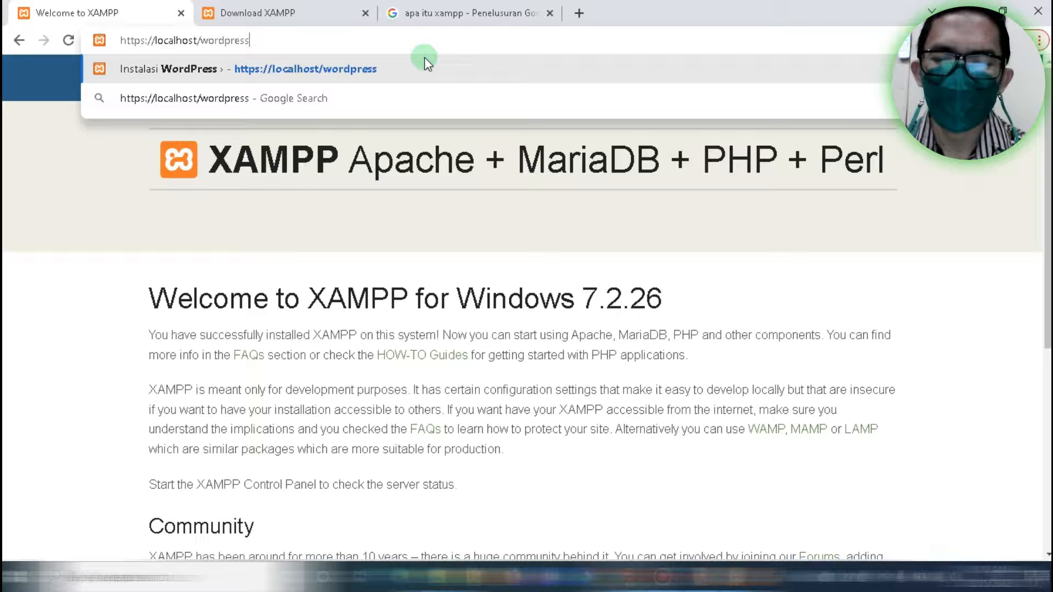
key(Return)
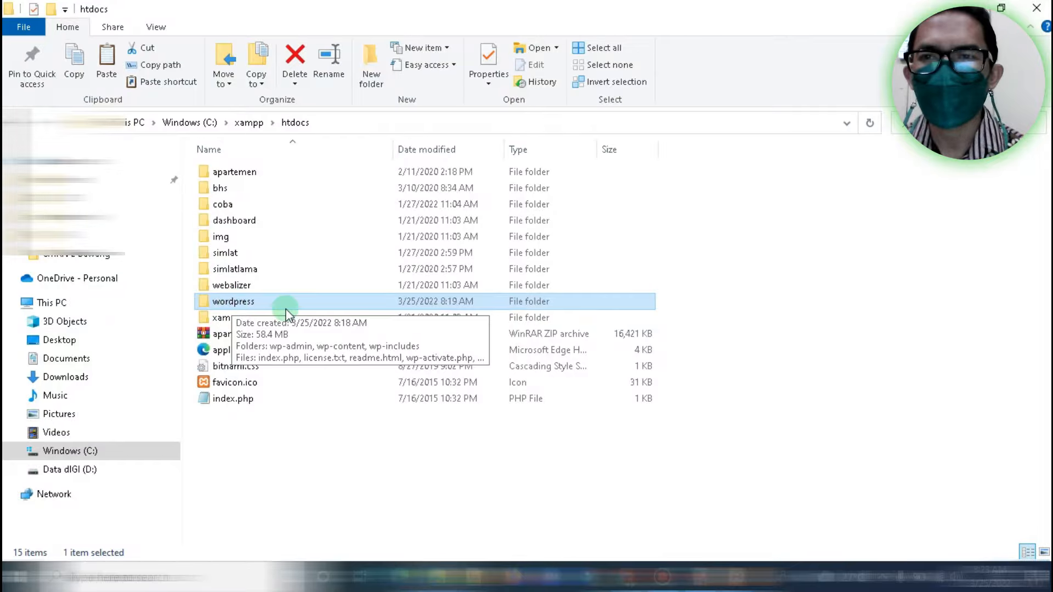
Bring the WordPress setup page forward, then return to the htdocs folder in File Explorer
mouse_move(625, 576)
click(625, 527)
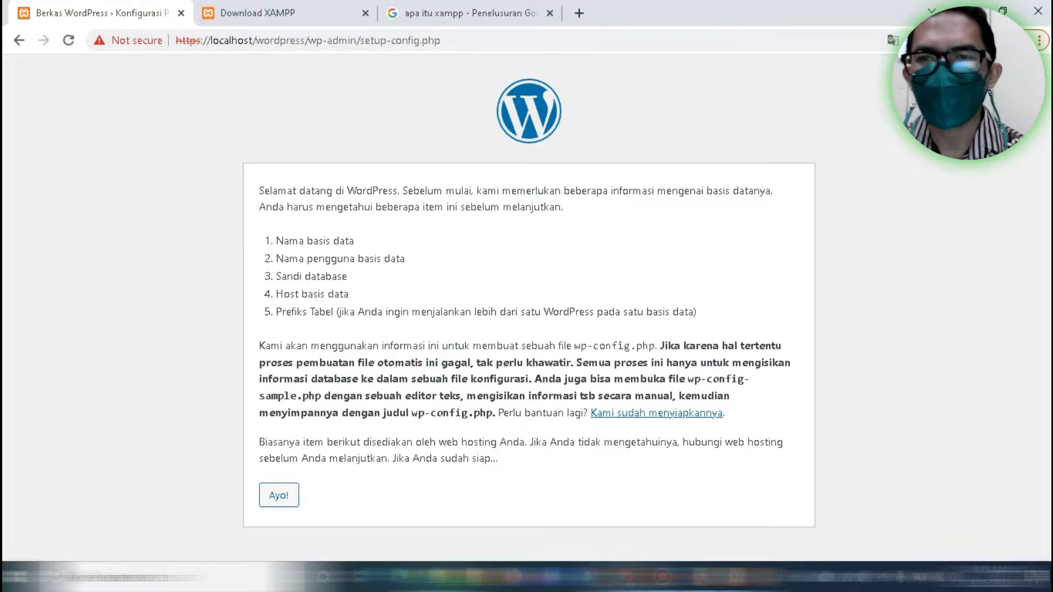
click(440, 576)
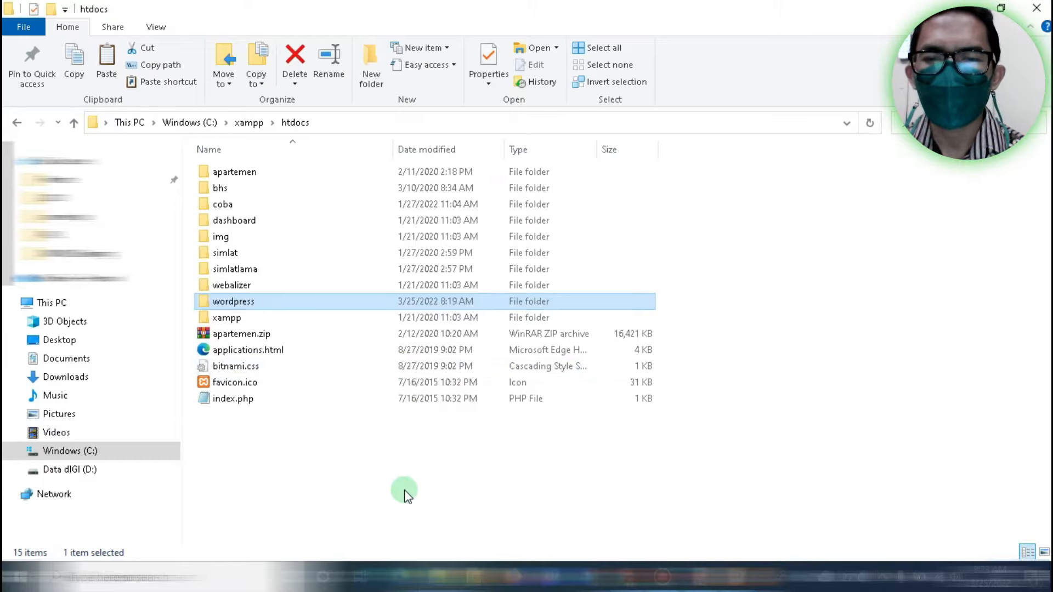
Give the wordpress folder in htdocs the new name 'websiteku'
key(F2)
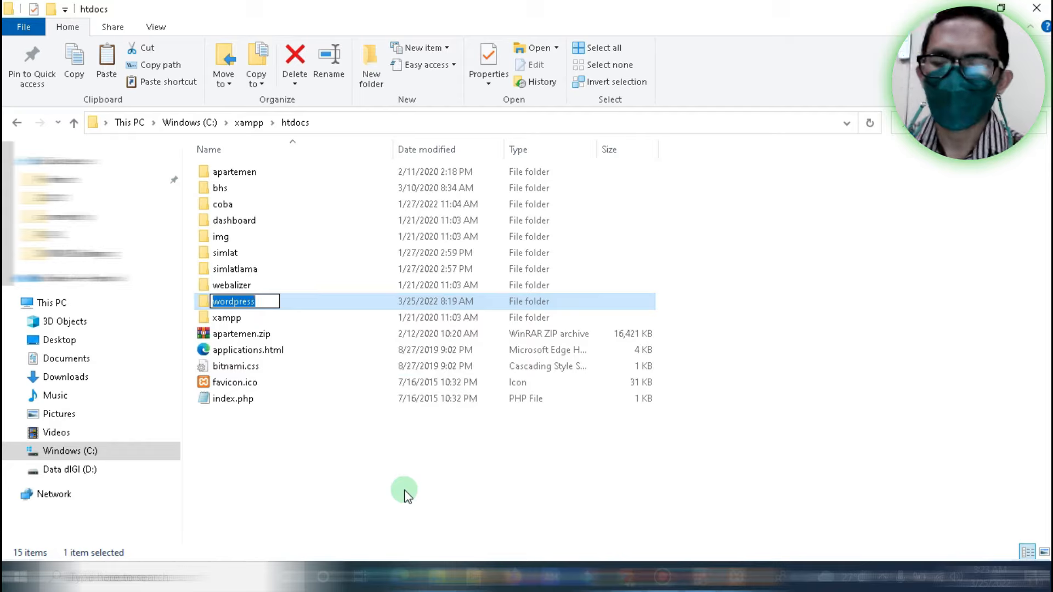
text(web)
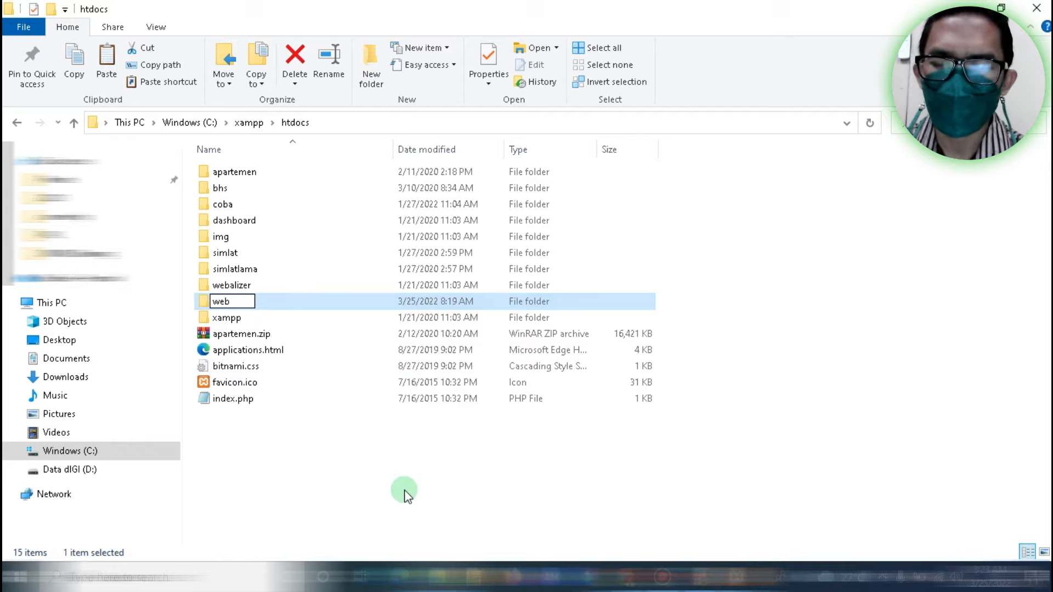
text(site)
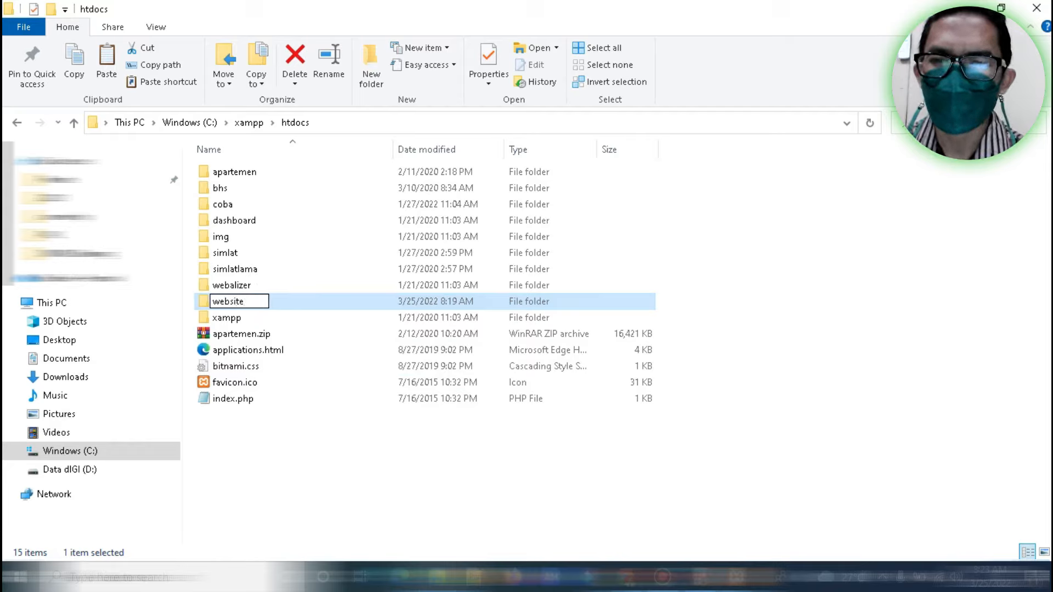
text(ku)
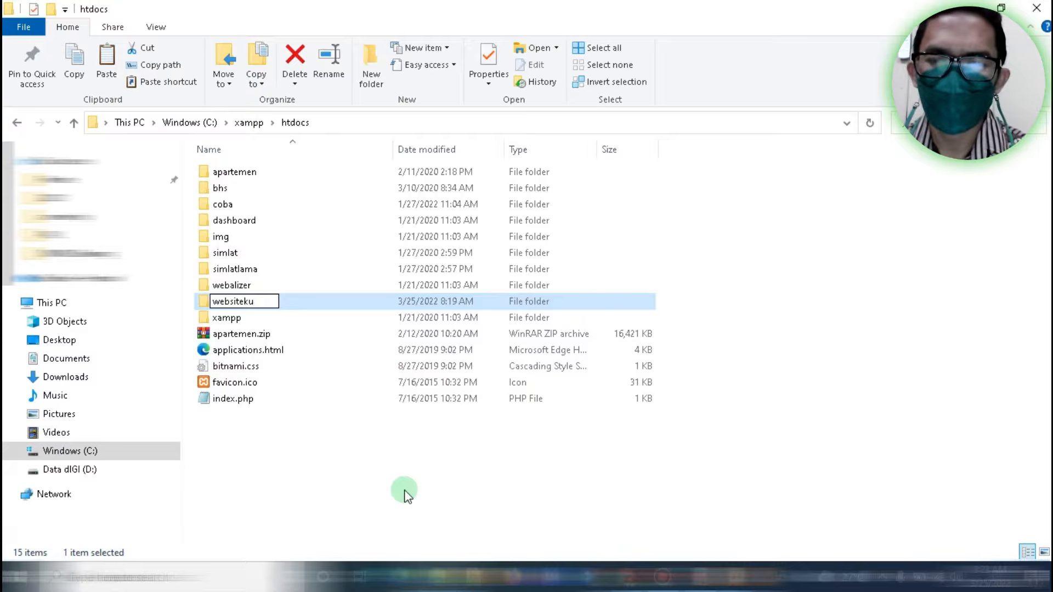
key(Return)
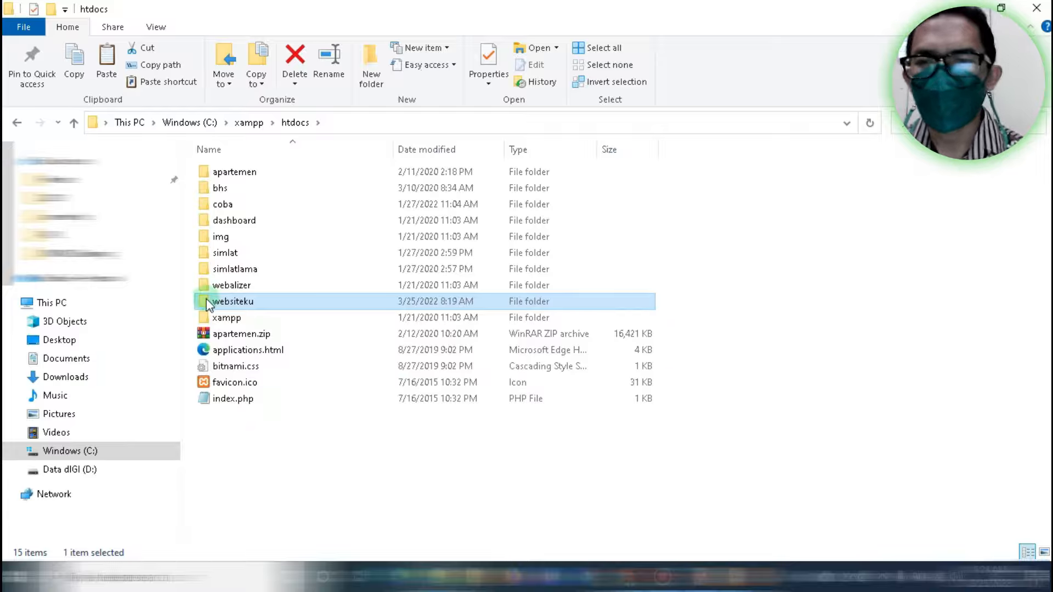
mouse_move(258, 306)
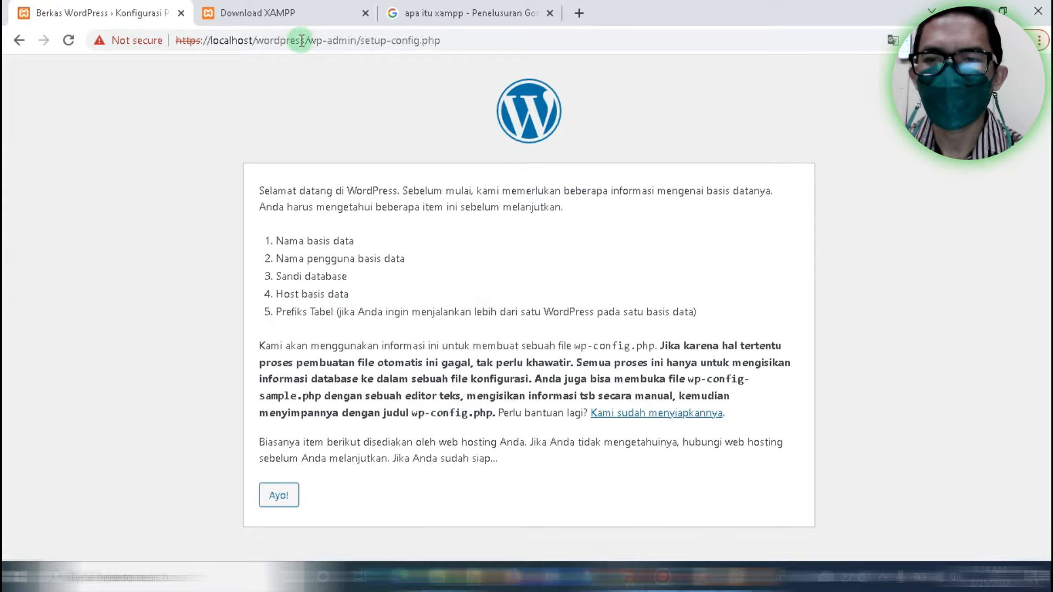
click(299, 42)
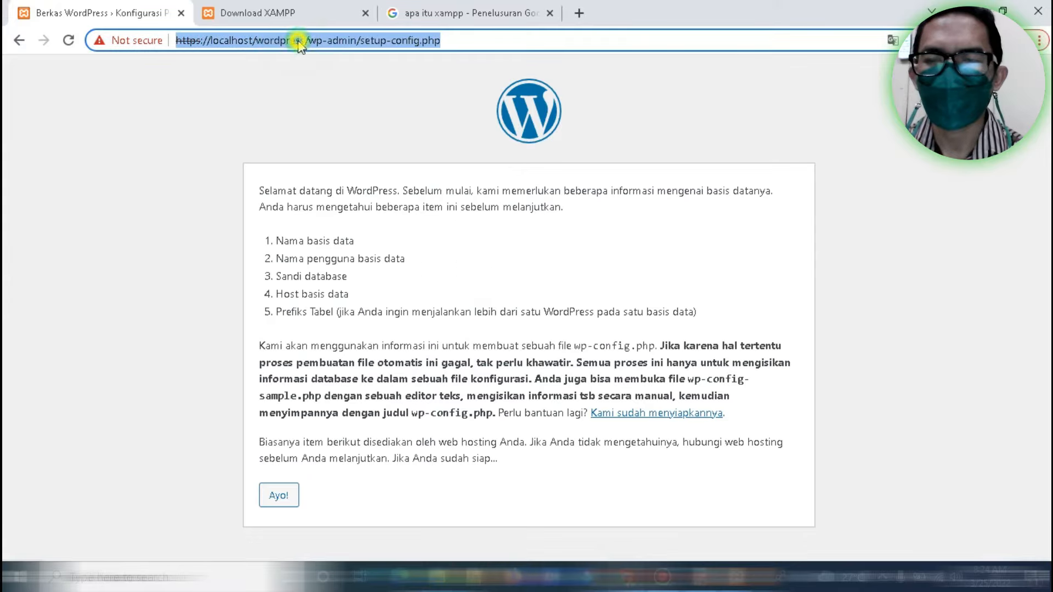
click(267, 40)
drag(256, 40, 328, 41)
click(601, 75)
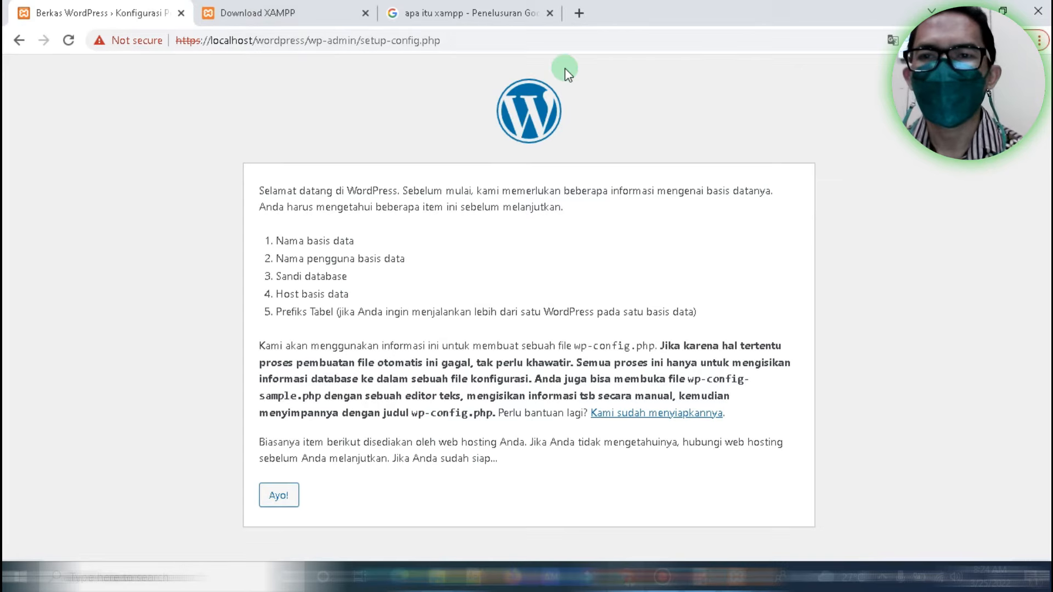
click(273, 46)
click(265, 42)
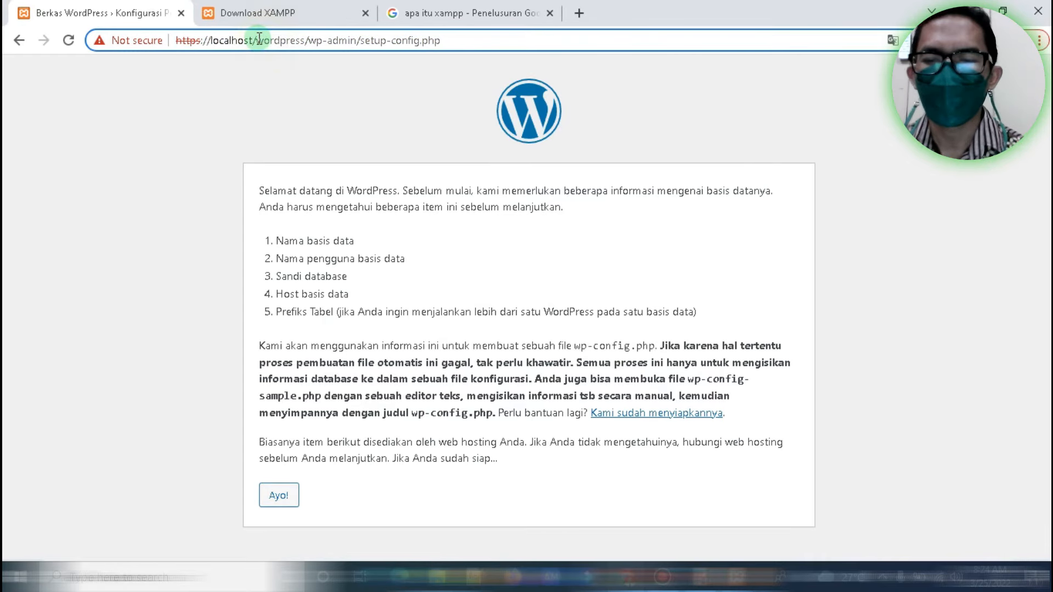
drag(260, 38, 565, 59)
text(webs)
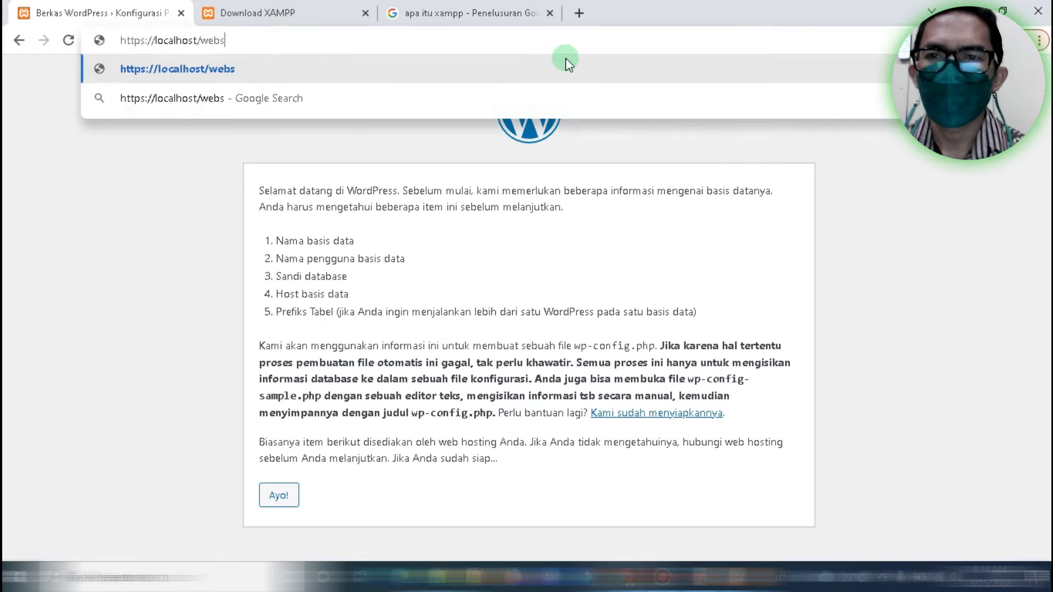
text(iteku)
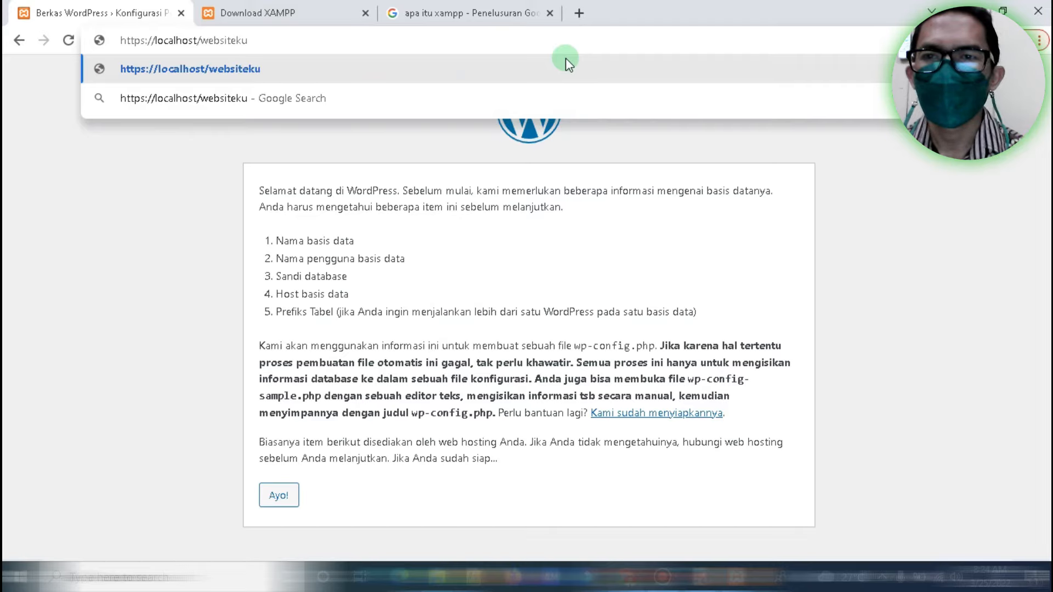
key(Return)
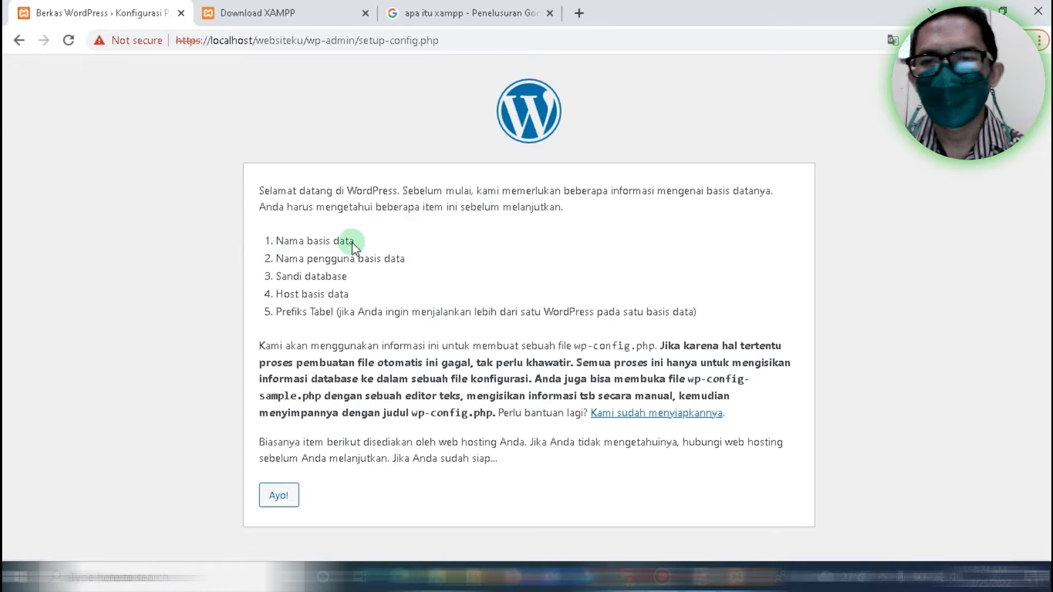
drag(305, 256, 343, 295)
click(303, 309)
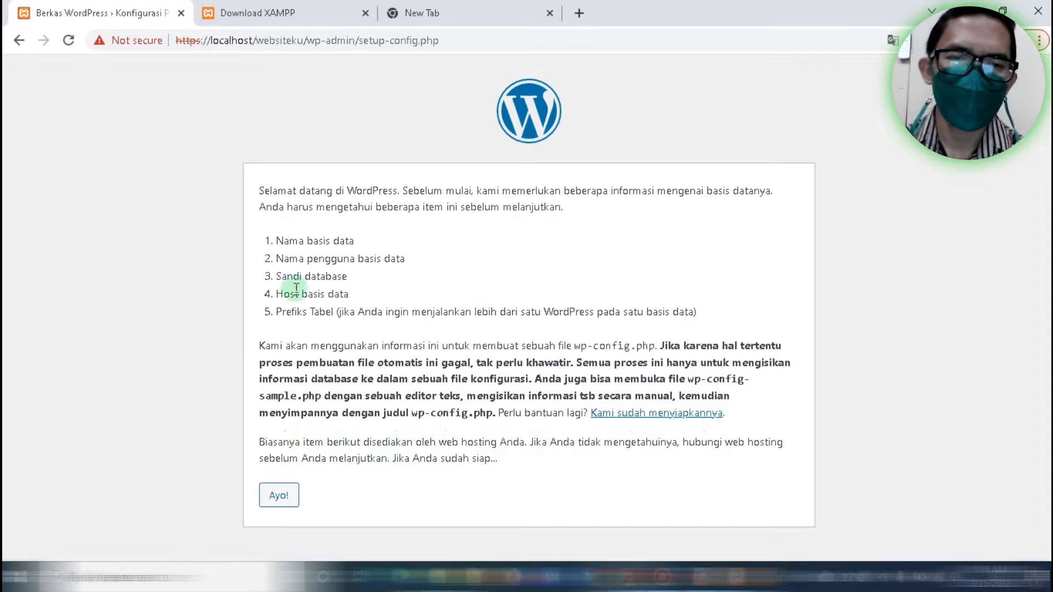
Continue with the Ayo! button to the database connection form
click(271, 498)
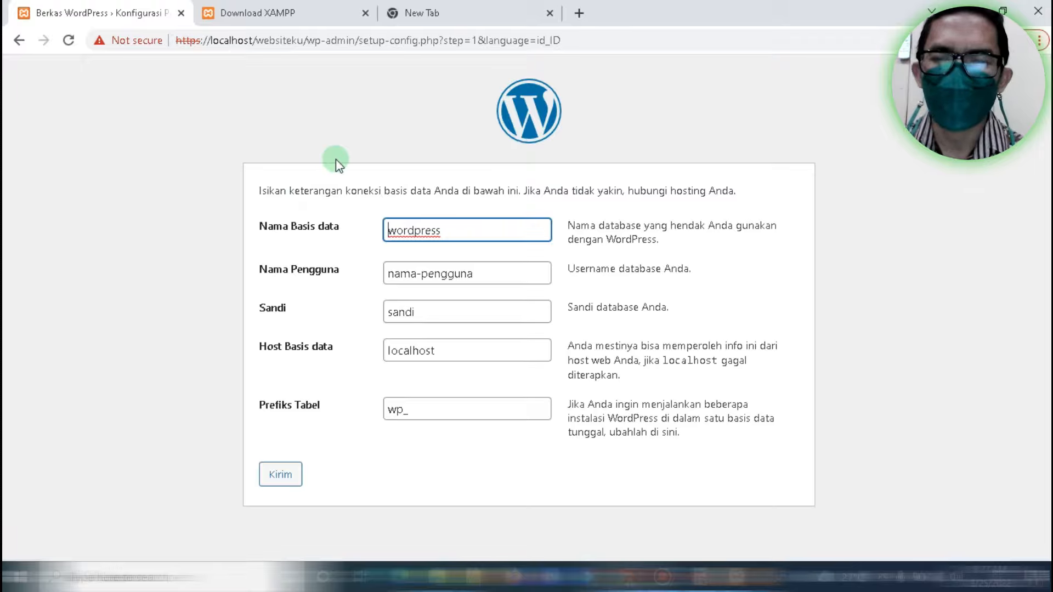
In the empty third tab, correct a mistyped address and go to localhost/phpmyadmin
click(451, 15)
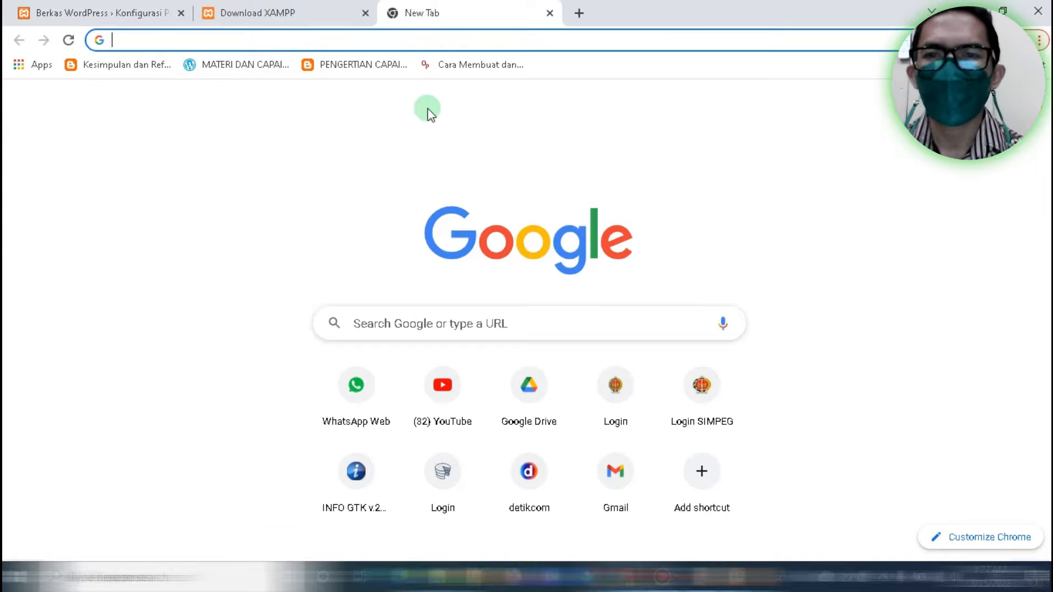
text(https://web.whatsapp.)
key(BackSpace)
key(BackSpace)
key(BackSpace)
key(BackSpace)
key(BackSpace)
key(BackSpace)
key(BackSpace)
key(BackSpace)
key(BackSpace)
key(BackSpace)
key(BackSpace)
key(BackSpace)
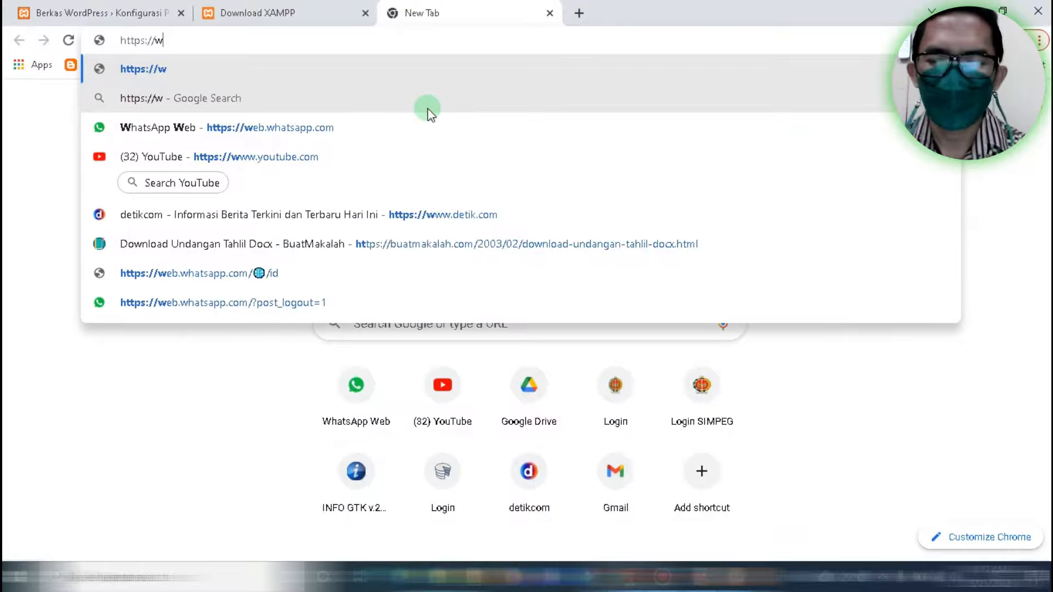
key(BackSpace)
text(l)
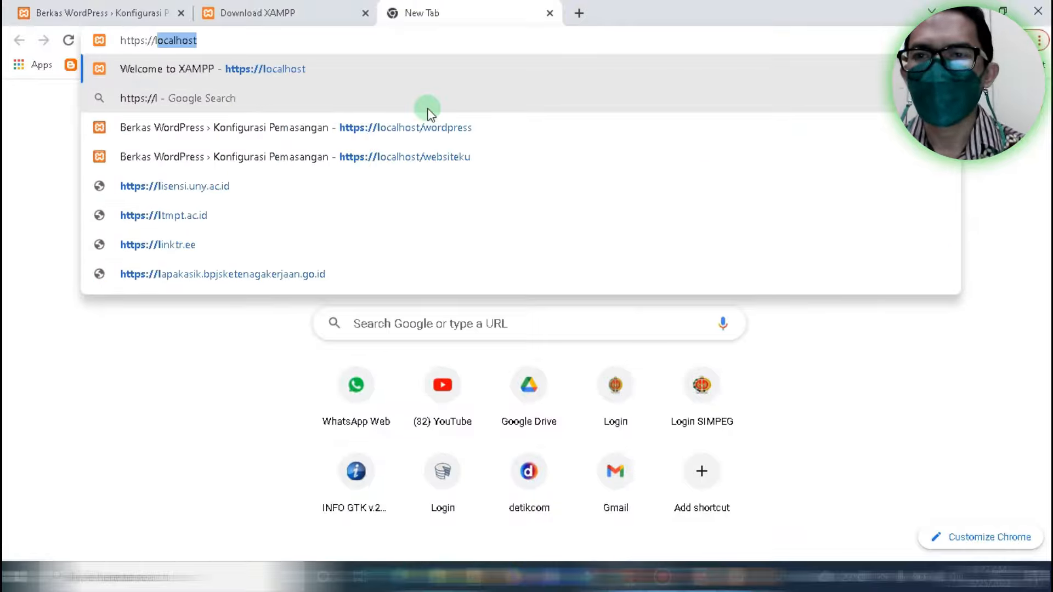
text(ocalhost)
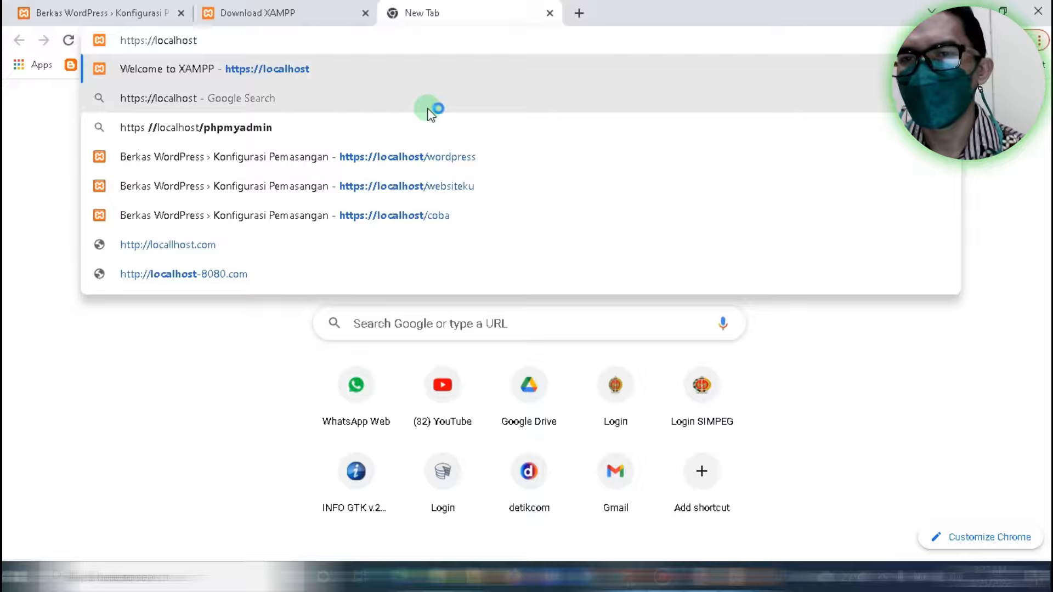
text(/phpmyadmin)
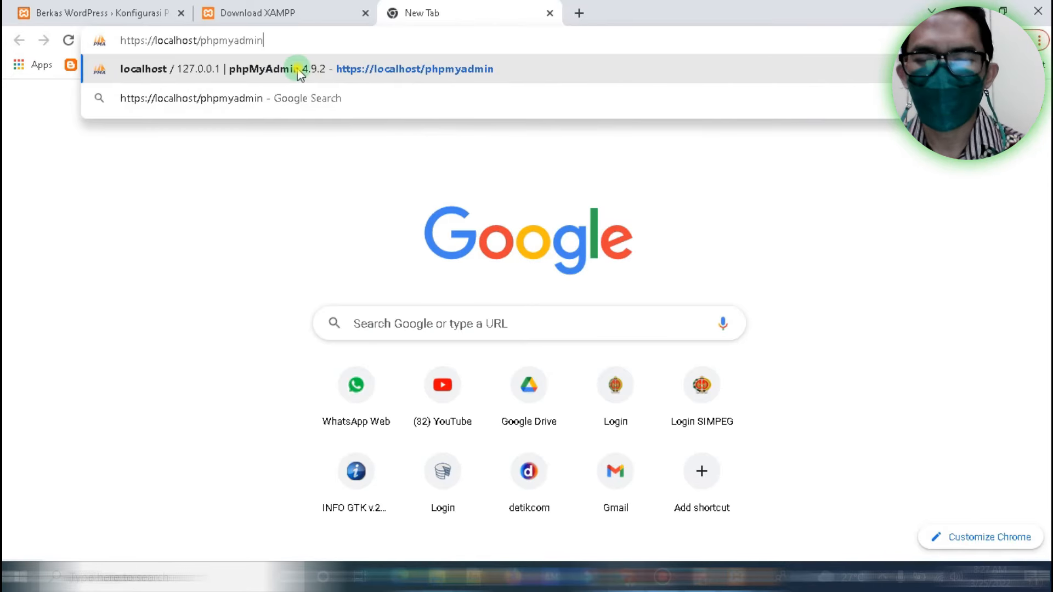
key(Return)
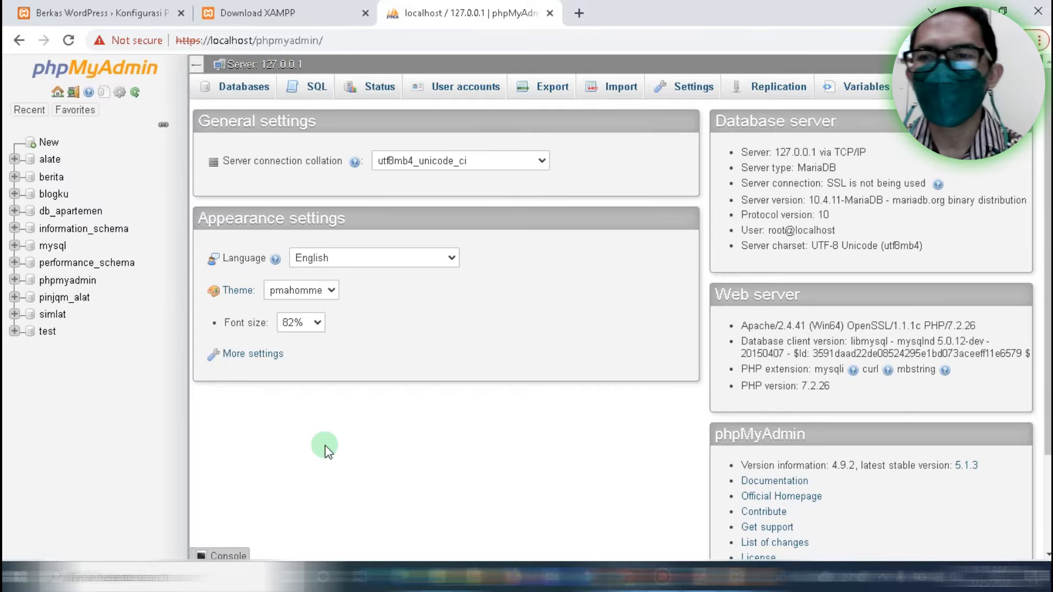
Create an empty phpMyAdmin database named 'websiteku' from the New page
click(47, 144)
click(47, 144)
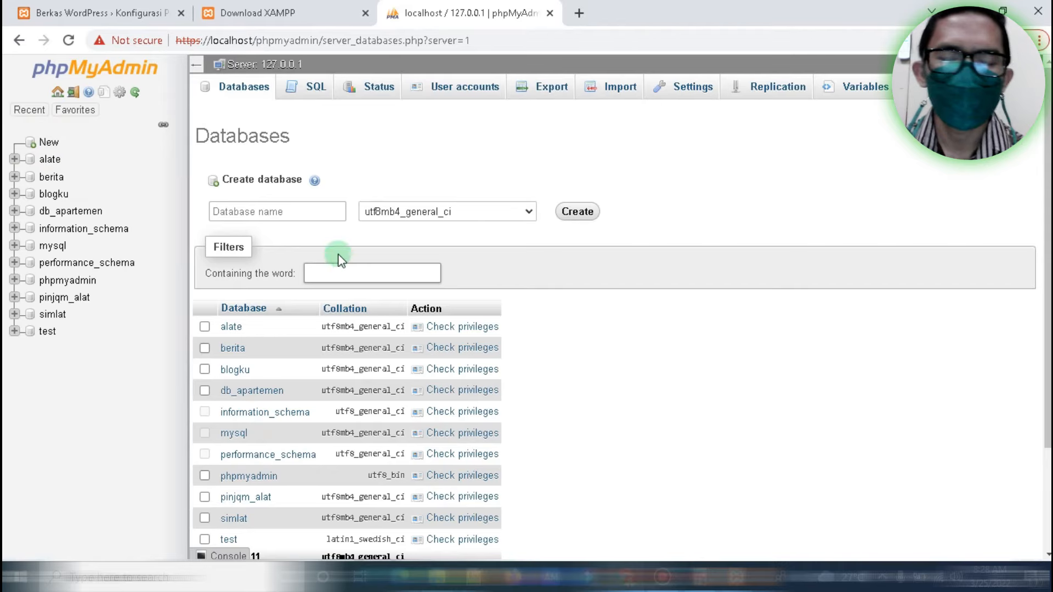
click(238, 211)
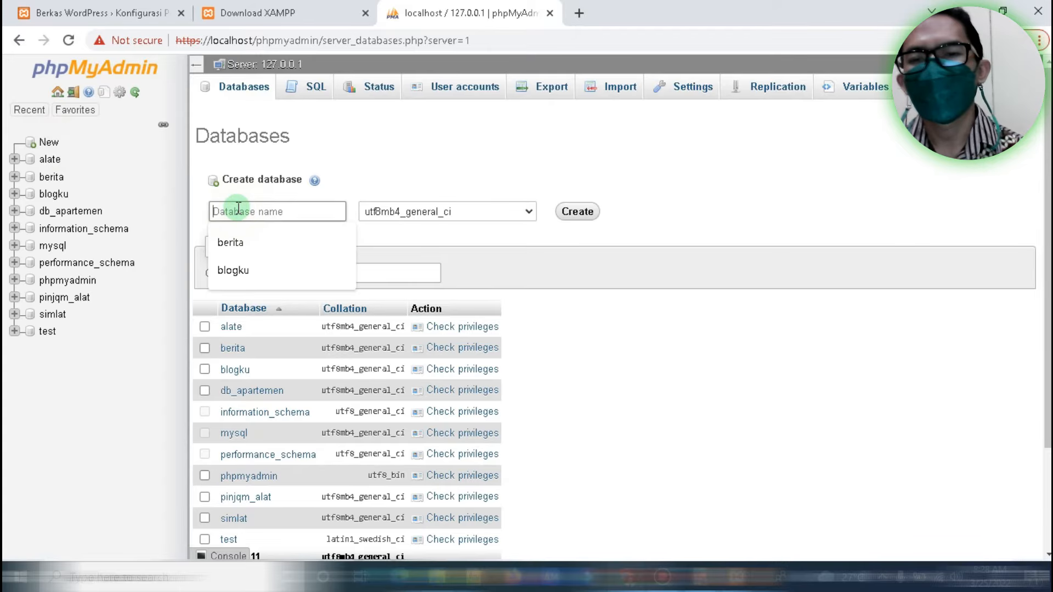
text(websiteku)
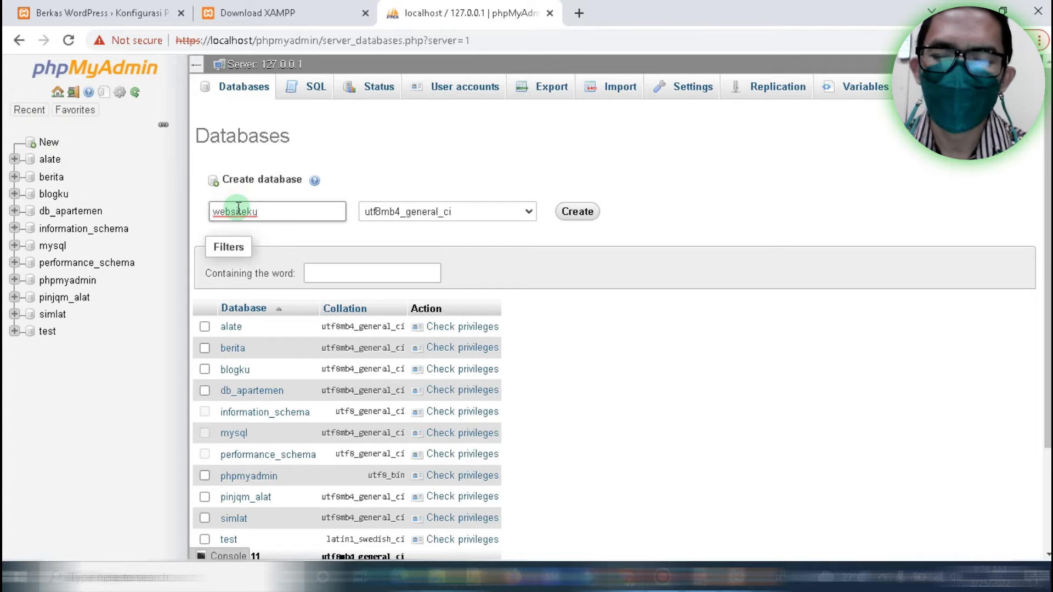
click(577, 212)
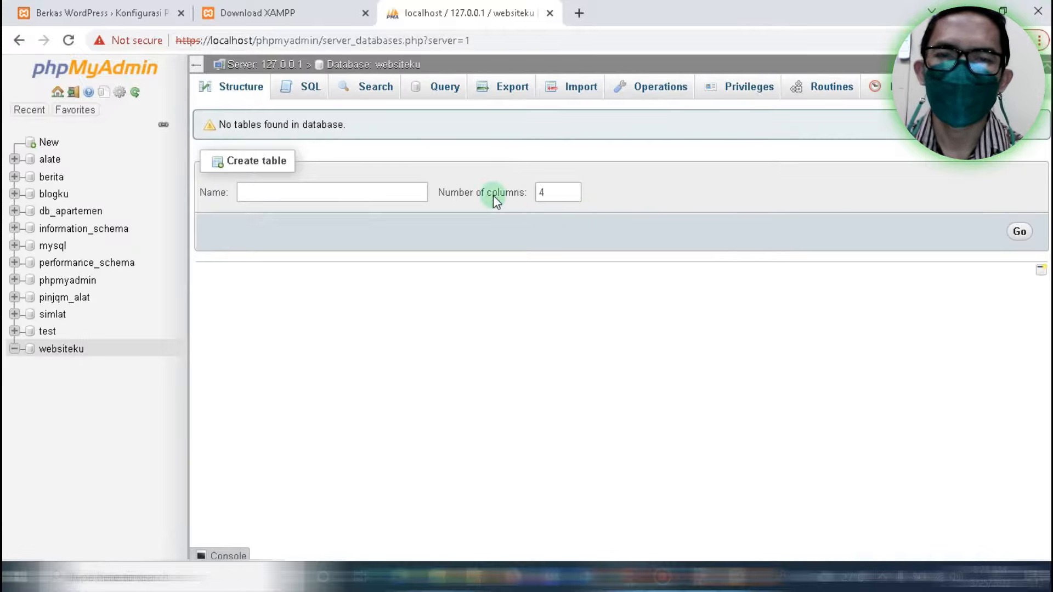
click(115, 15)
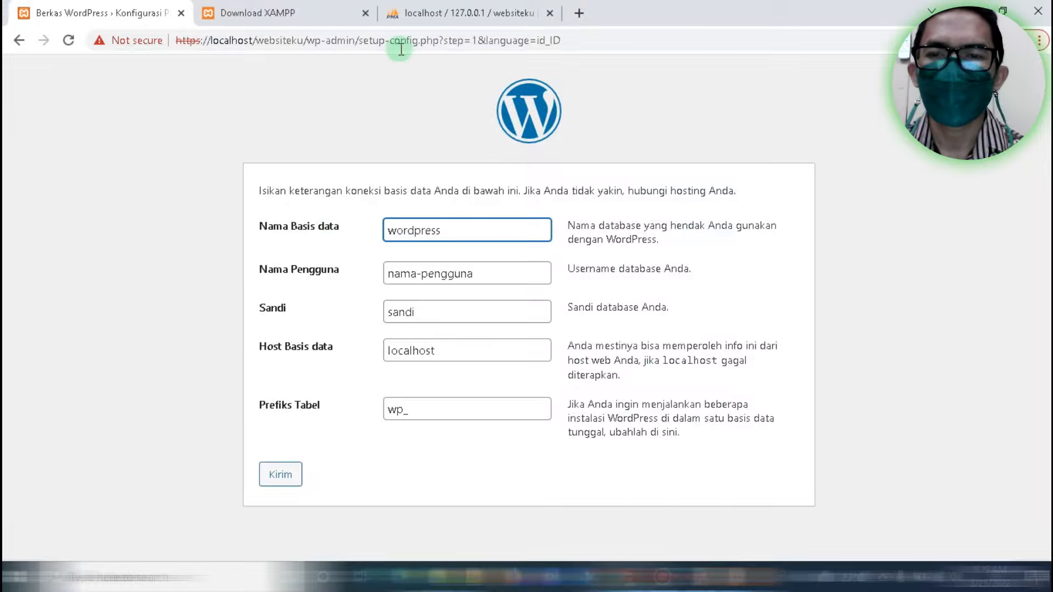
click(418, 7)
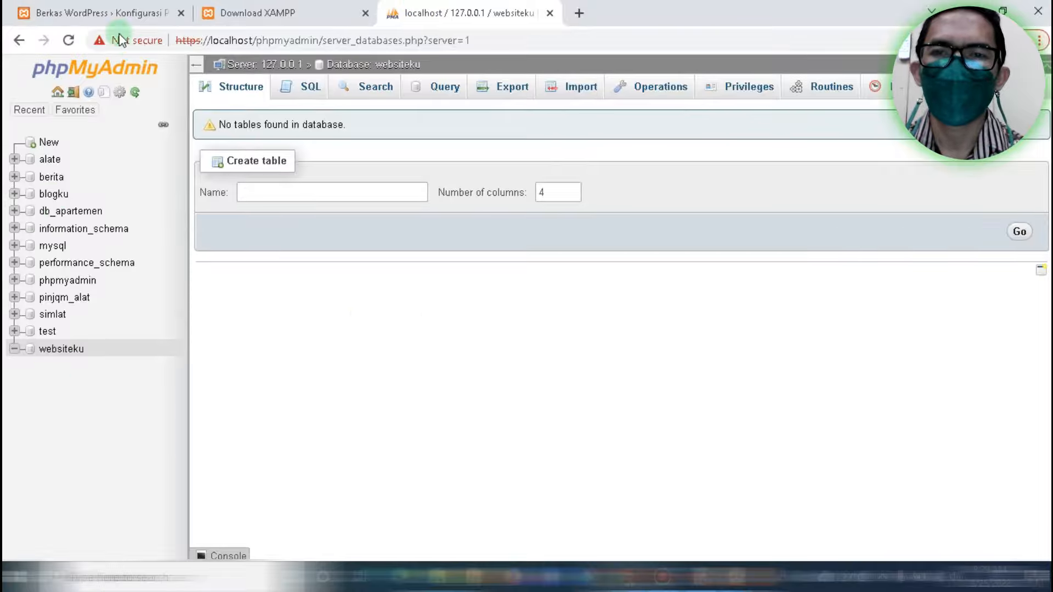
click(108, 7)
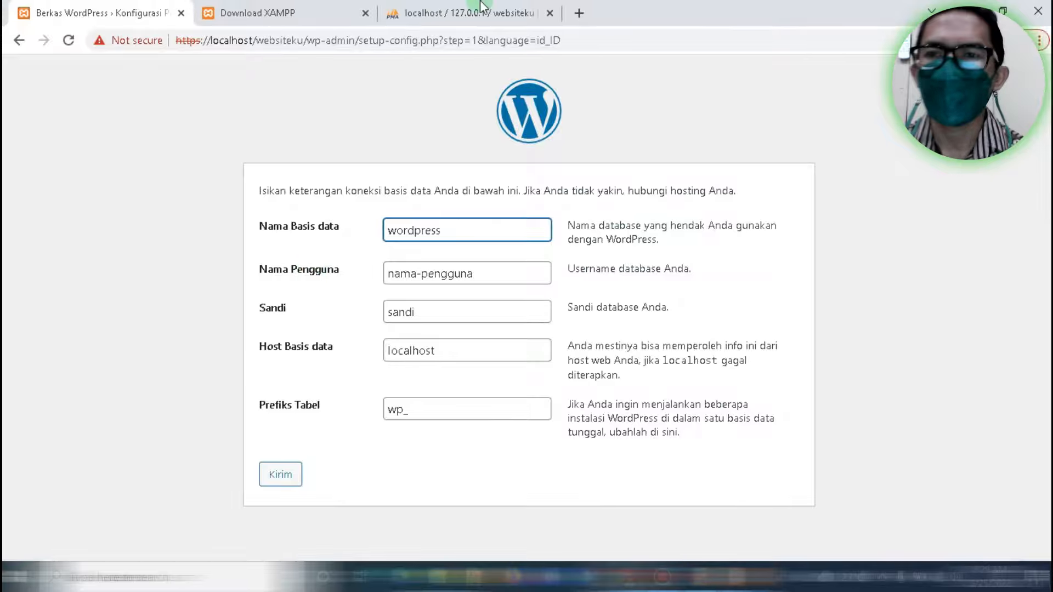
click(466, 12)
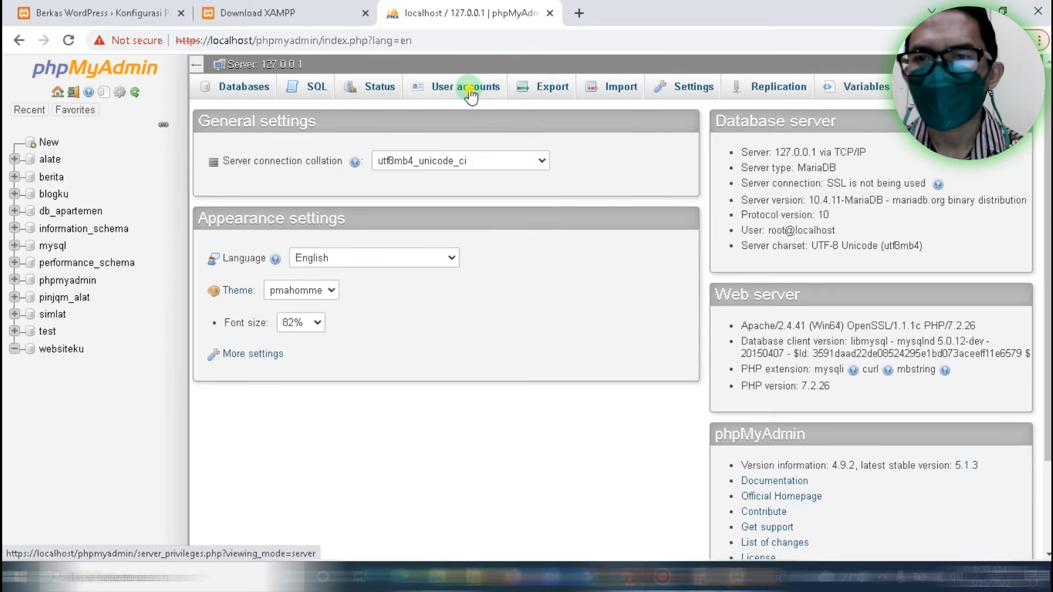
click(466, 89)
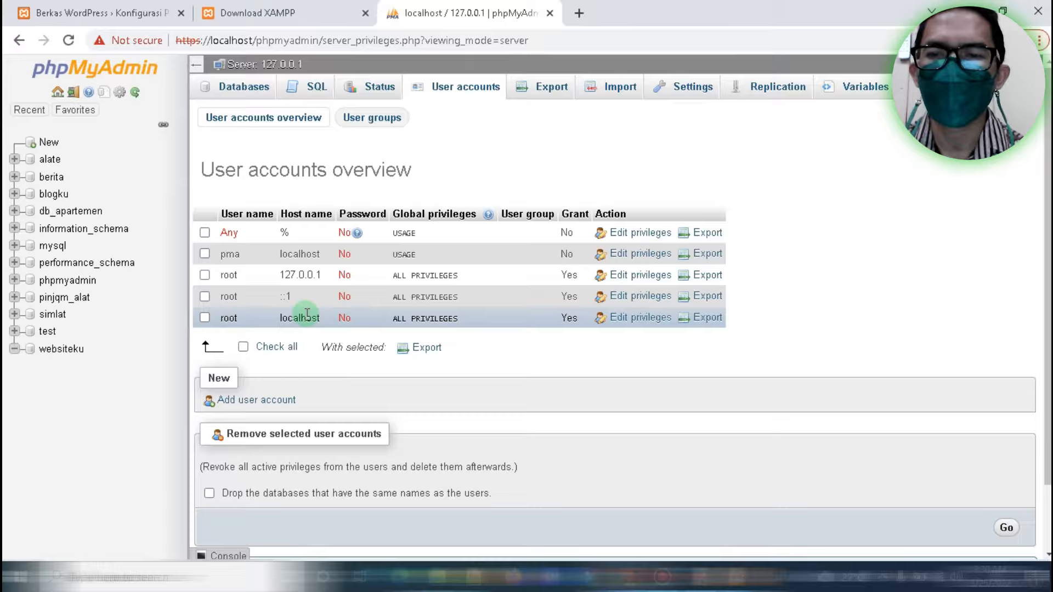
click(72, 9)
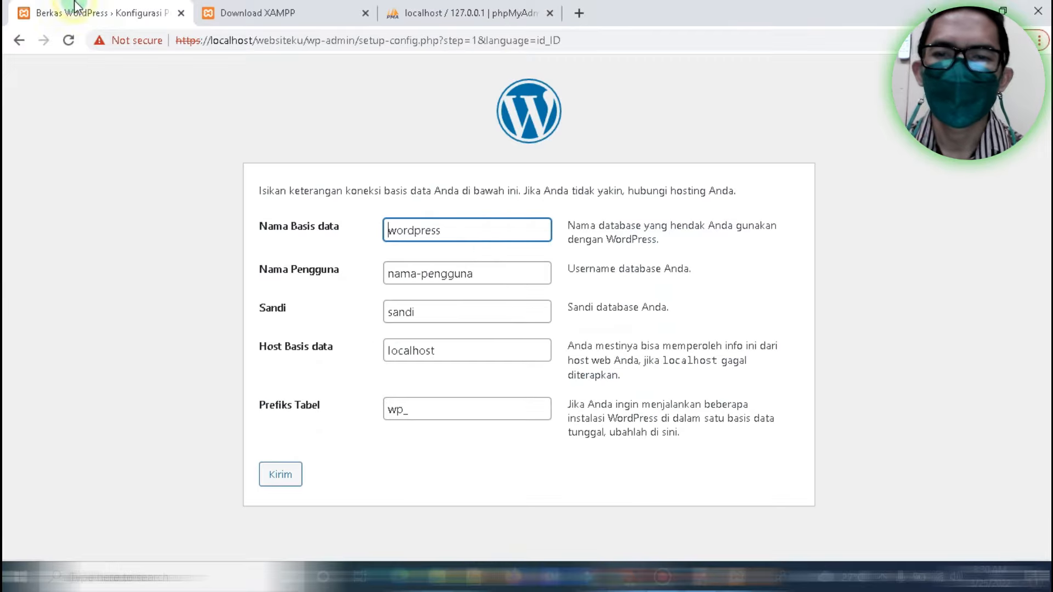
Change the WordPress database name from wordpress to websiteku and clear the username field
click(439, 233)
click(475, 231)
key(BackSpace)
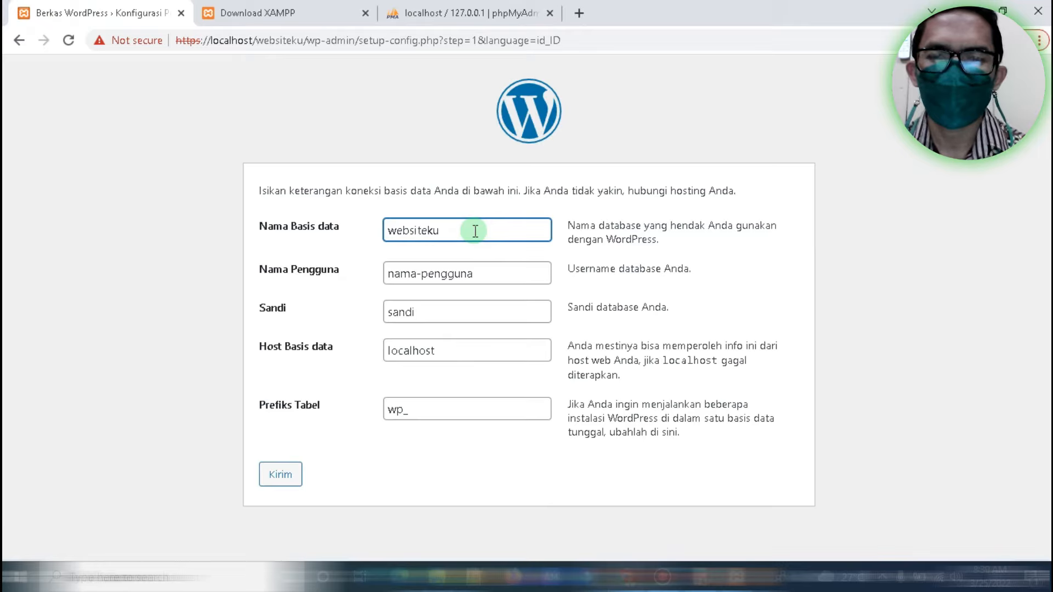
click(492, 267)
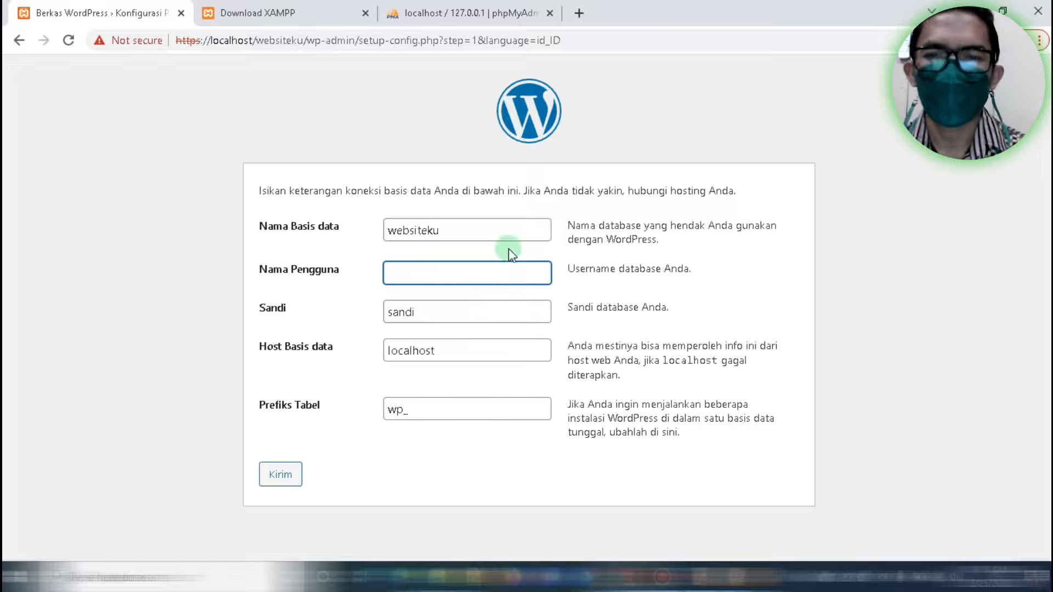
Switch to phpMyAdmin's User accounts tab to check the available database users
click(433, 4)
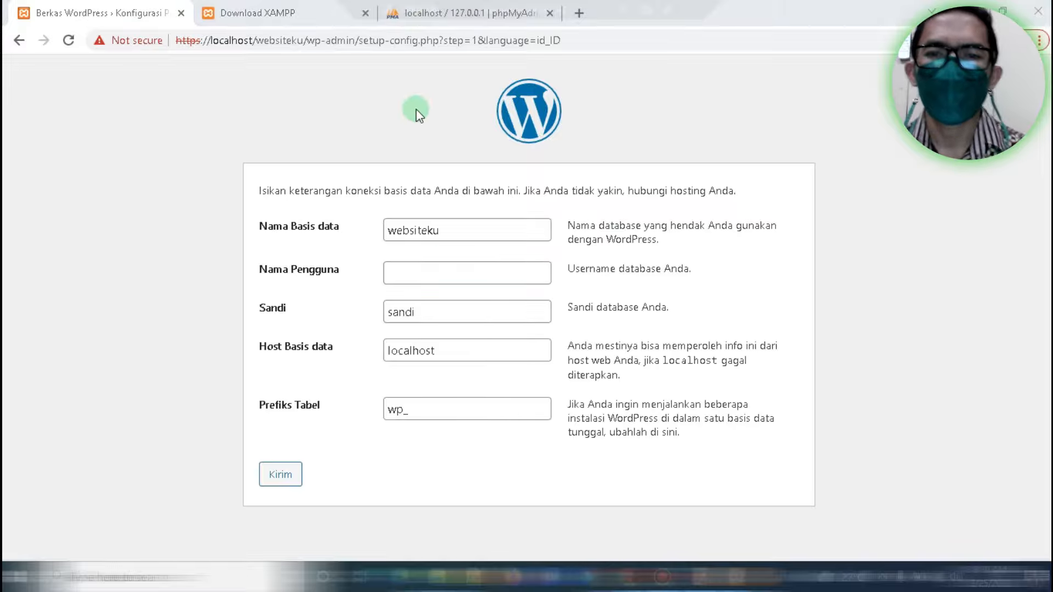
click(445, 14)
click(445, 14)
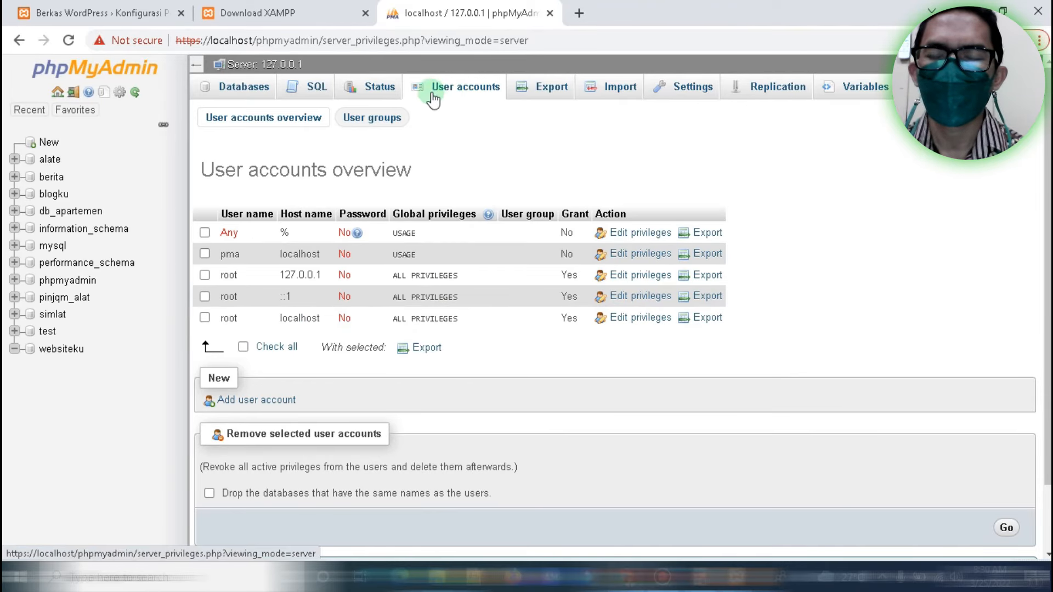
Enter username 'root', empty the Sandi password field, and submit with Kirim
click(121, 13)
text(root)
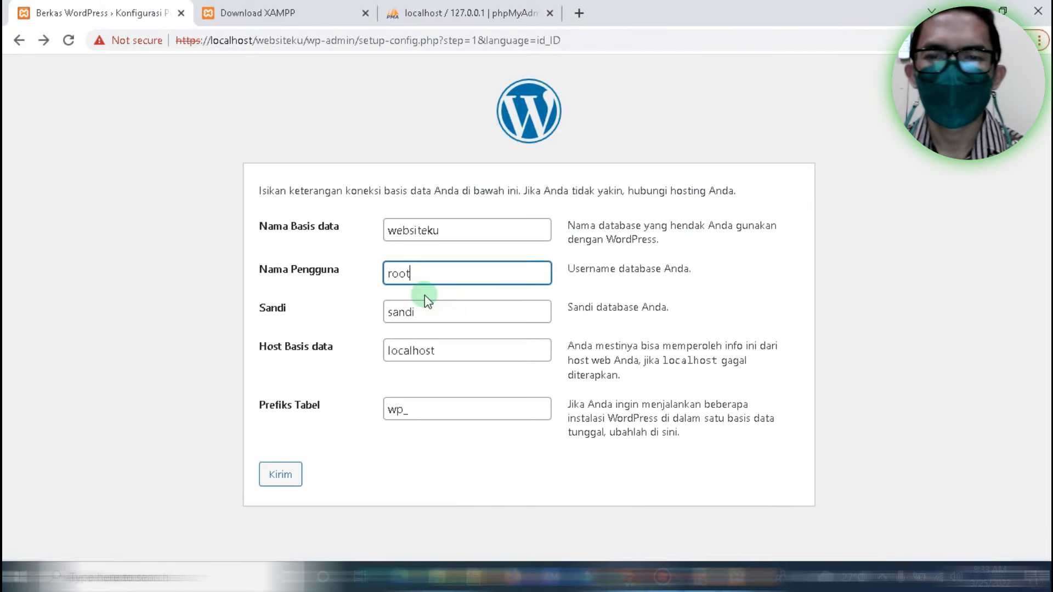
click(425, 311)
drag(424, 312, 368, 312)
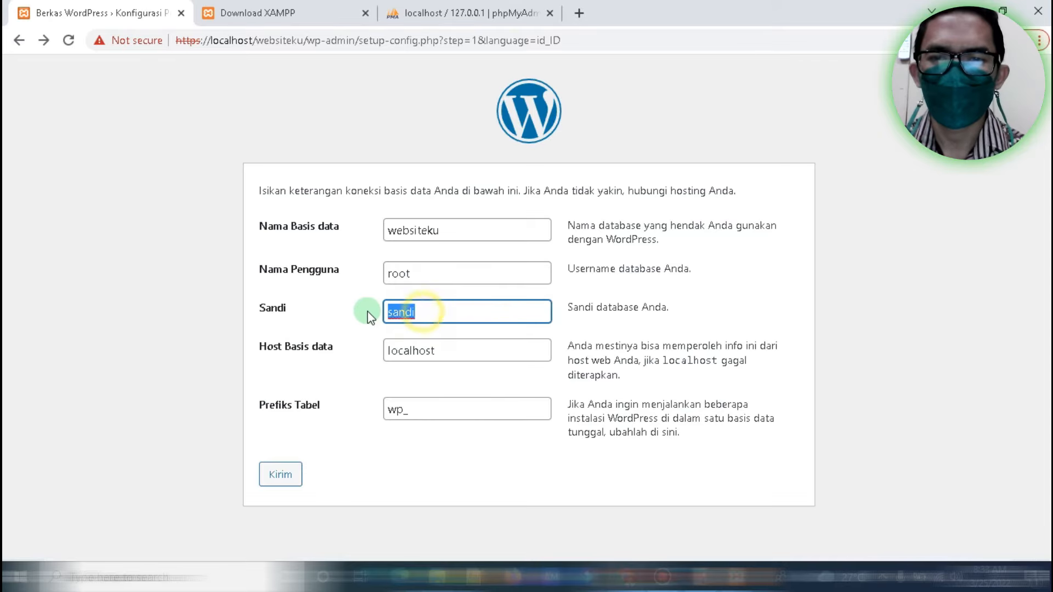
key(BackSpace)
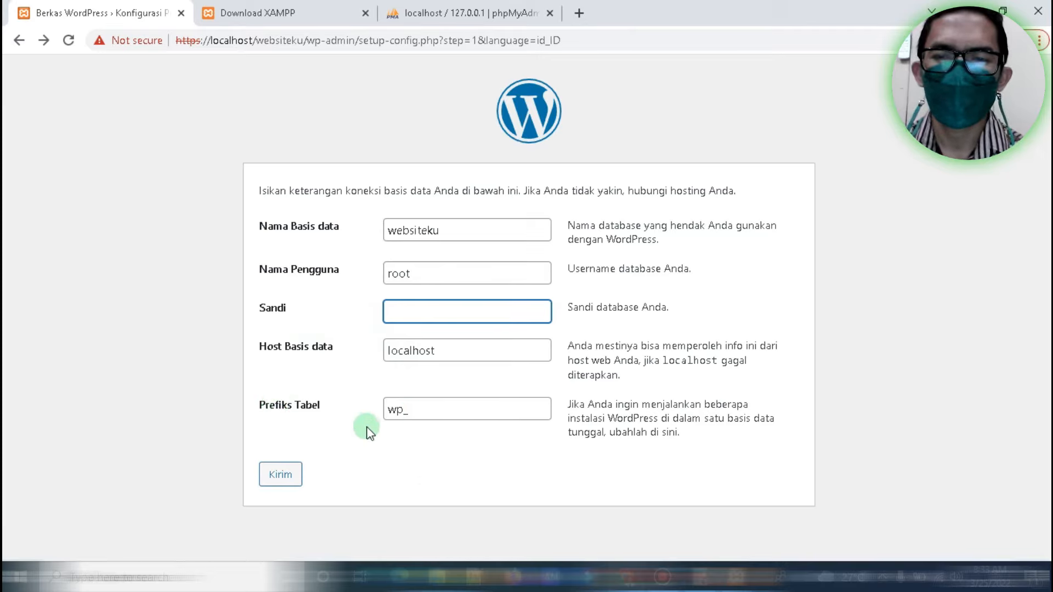
click(269, 480)
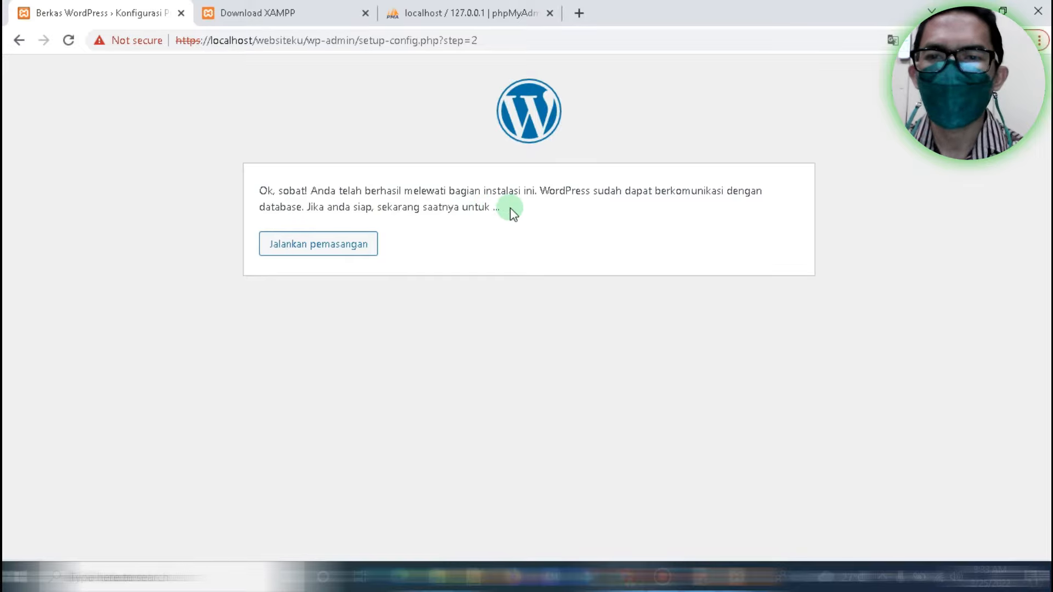
Start the installation with Jalankan pemasangan and read through the welcome instructions
click(353, 247)
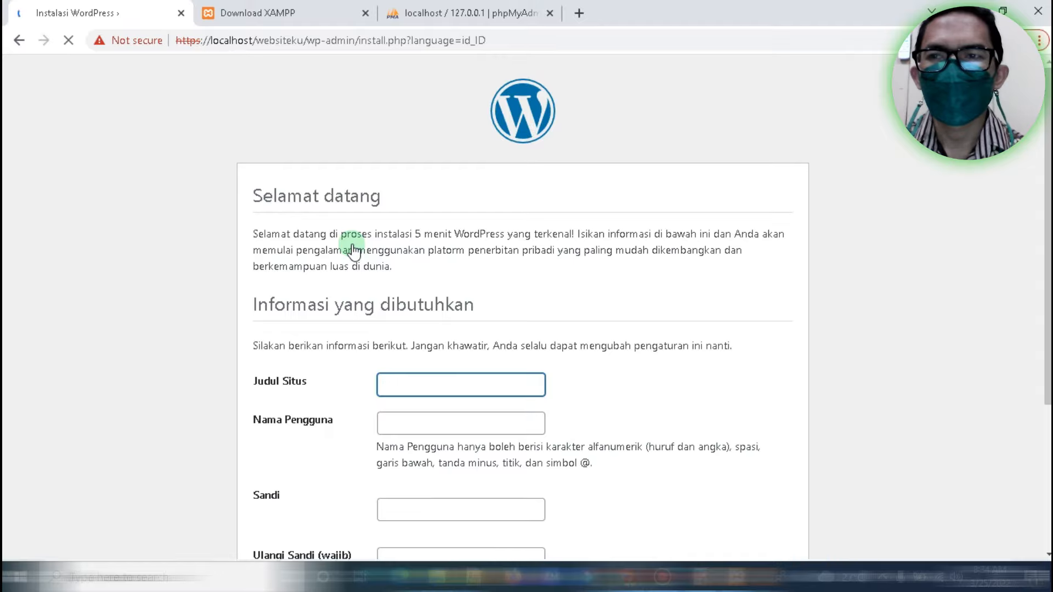
drag(1048, 88, 1048, 113)
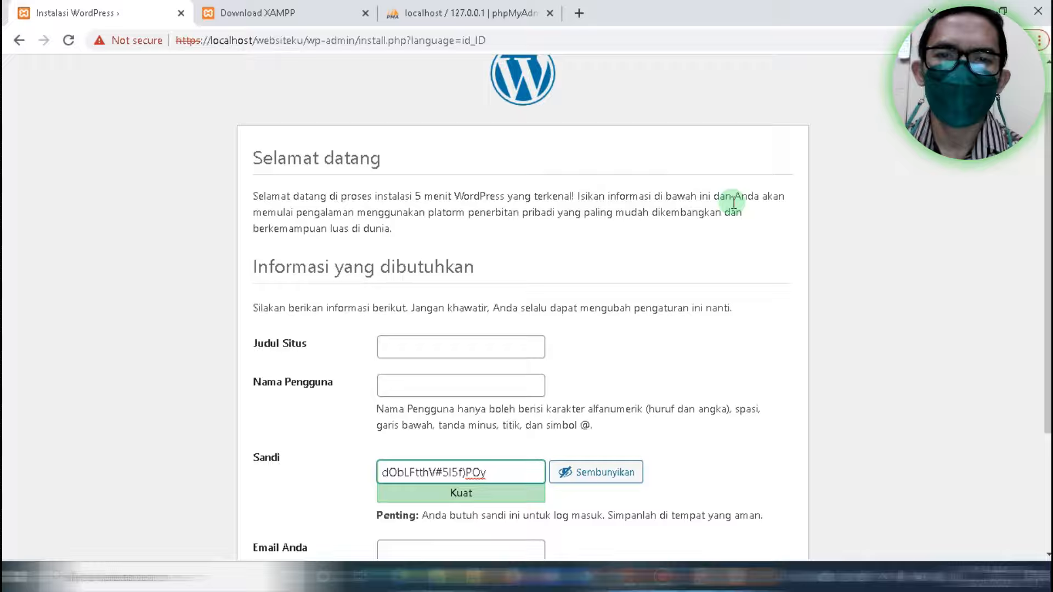
drag(302, 214, 546, 213)
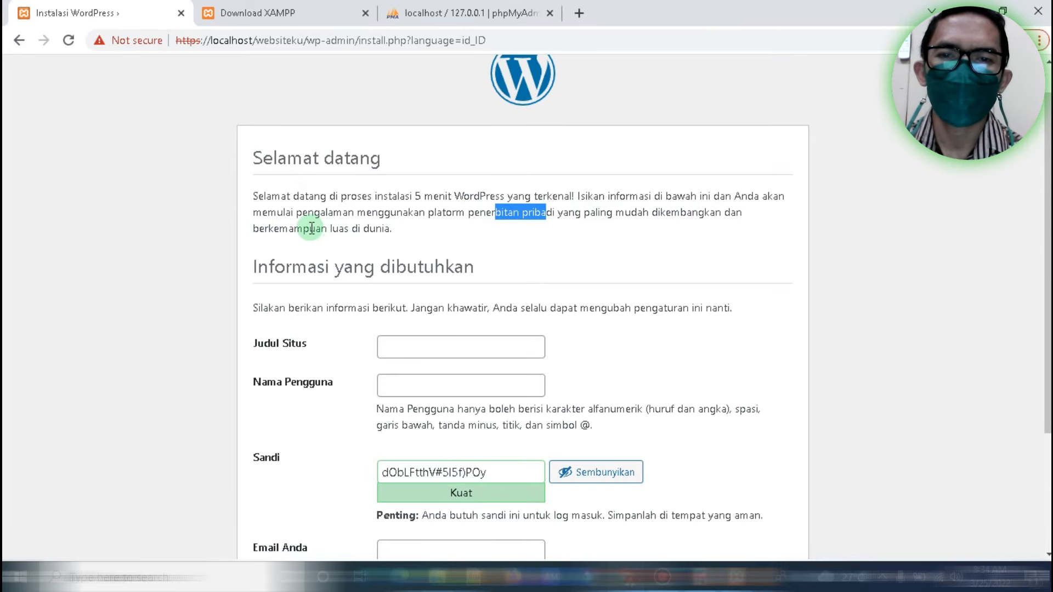
drag(259, 229, 396, 232)
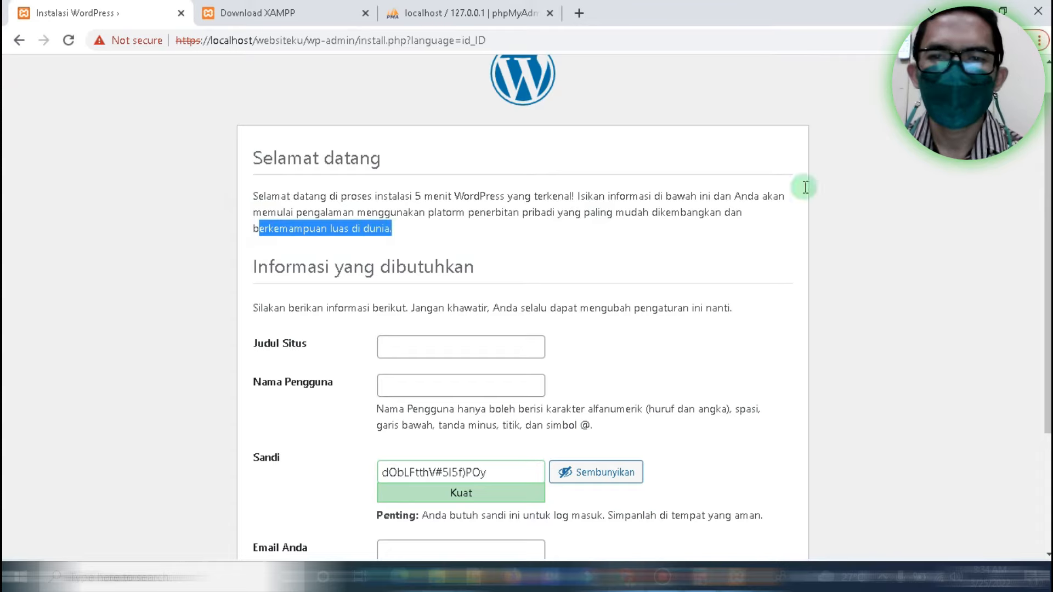
scroll(1048, 274, down, 1)
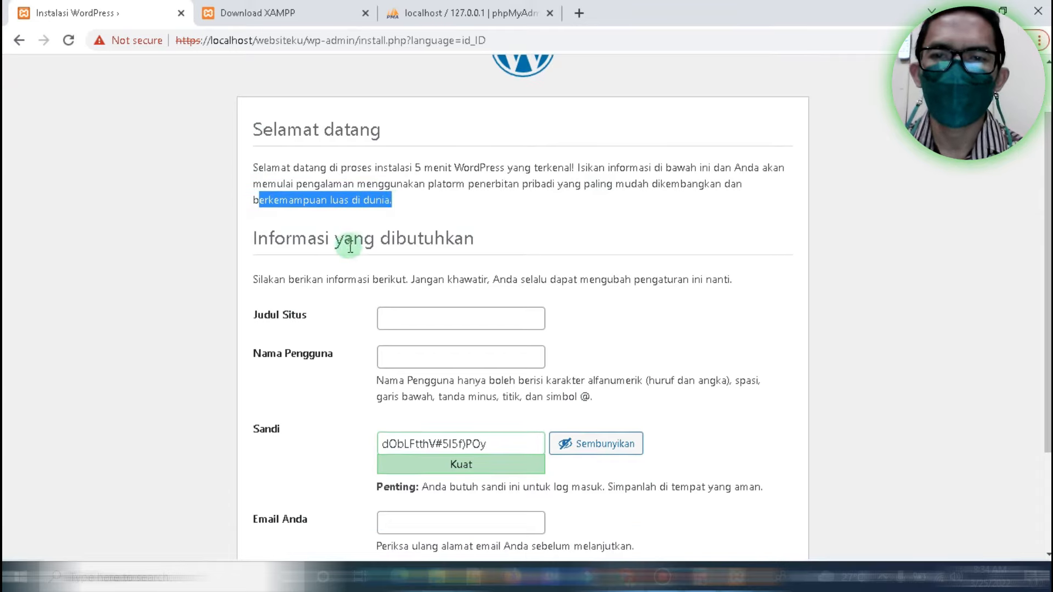
drag(258, 281, 698, 280)
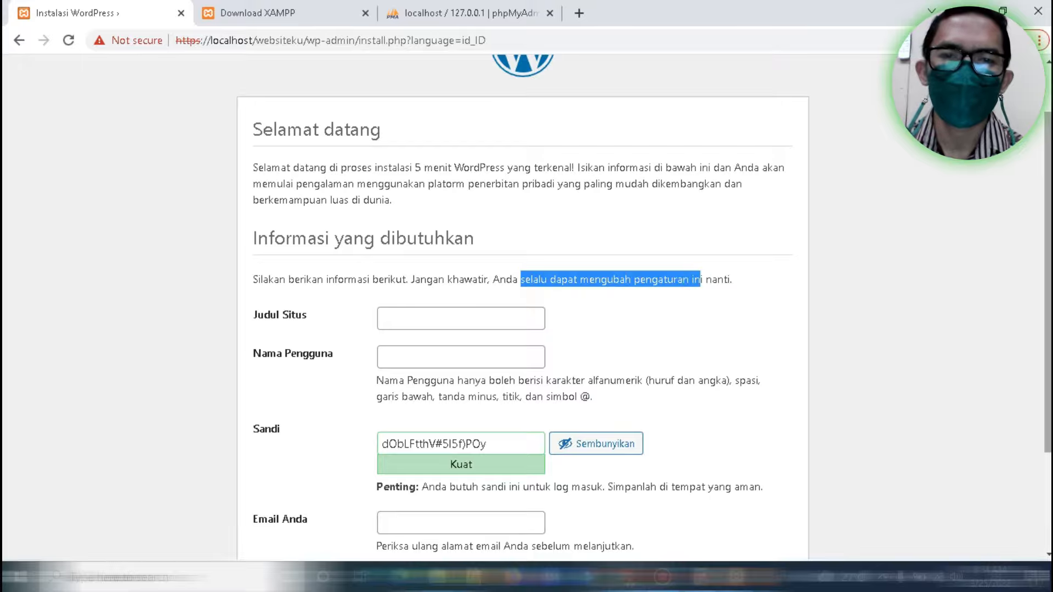
scroll(511, 266, down, 1)
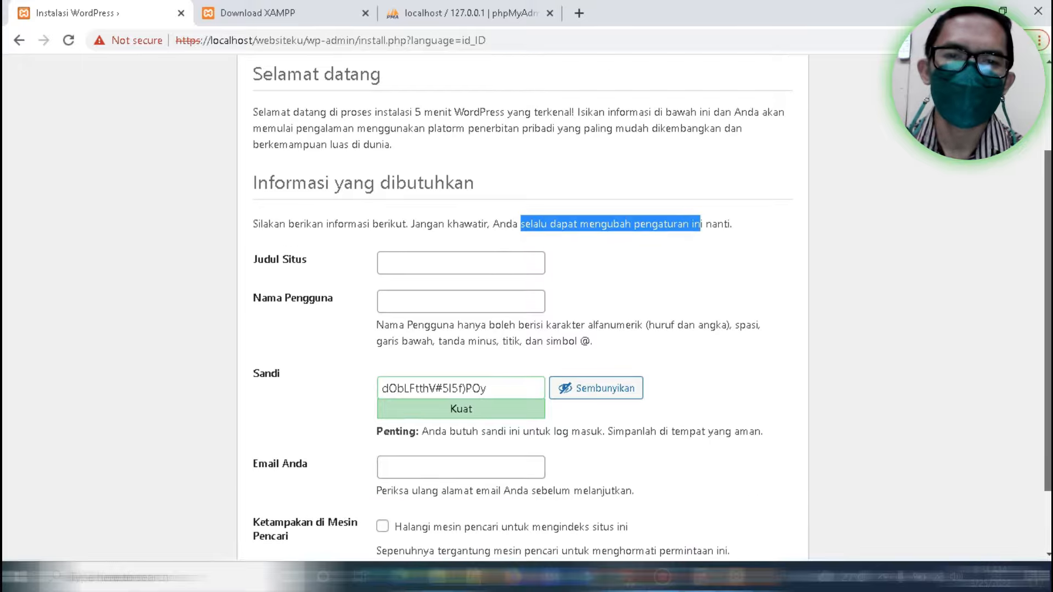
Enter 'Website pertamaku' as the site title and fill in the administrator username
click(429, 268)
text(Web)
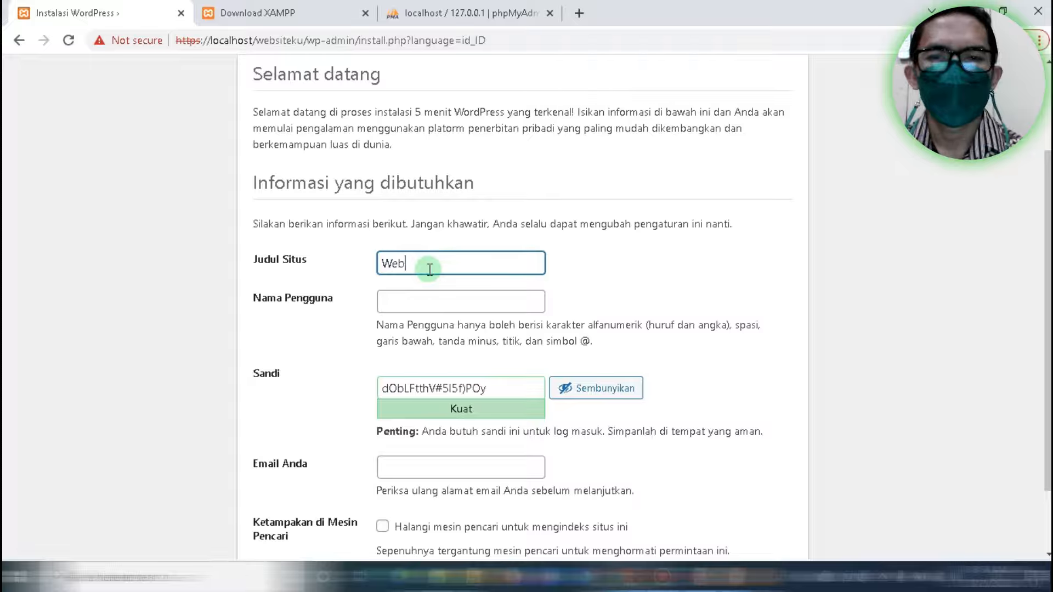
text(site pertam)
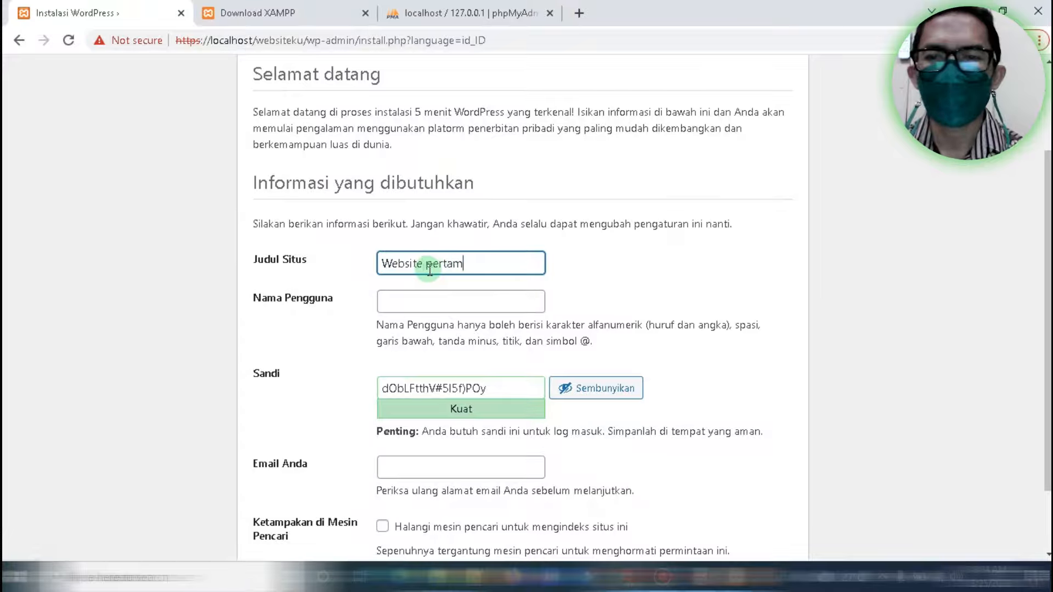
text(aku)
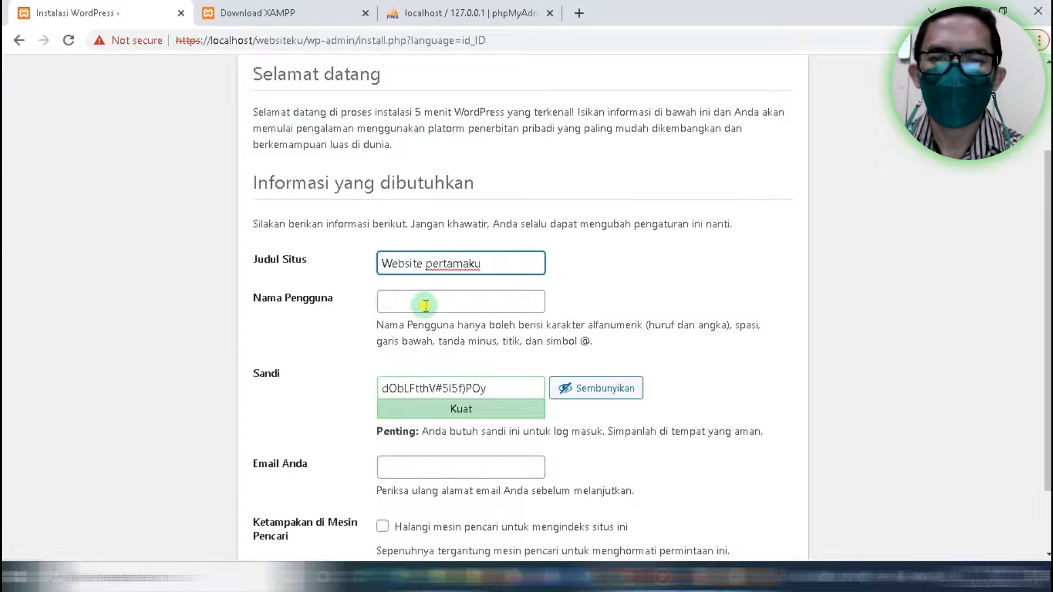
click(426, 304)
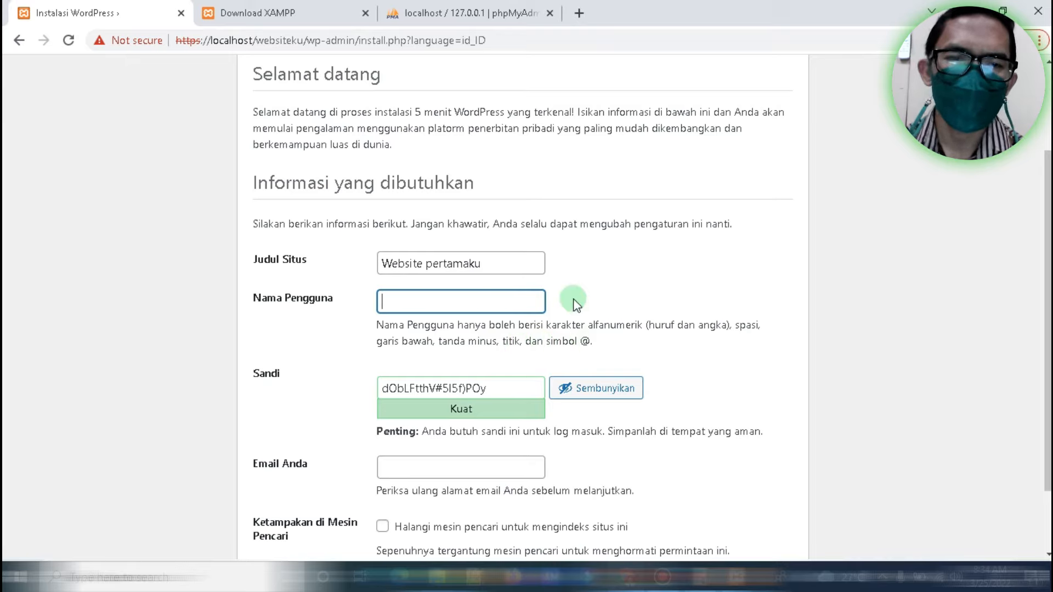
text(nug)
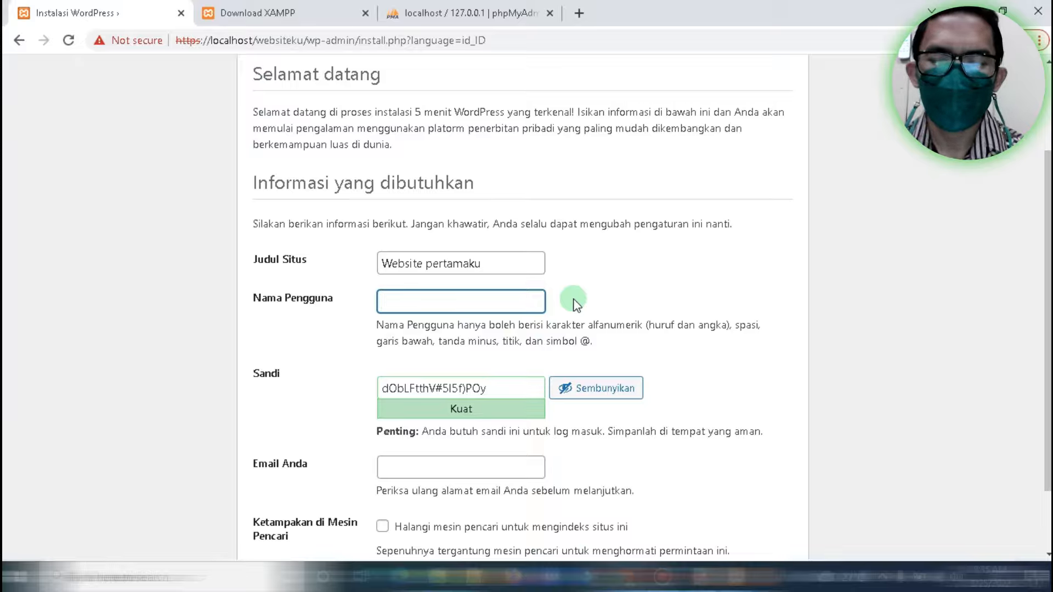
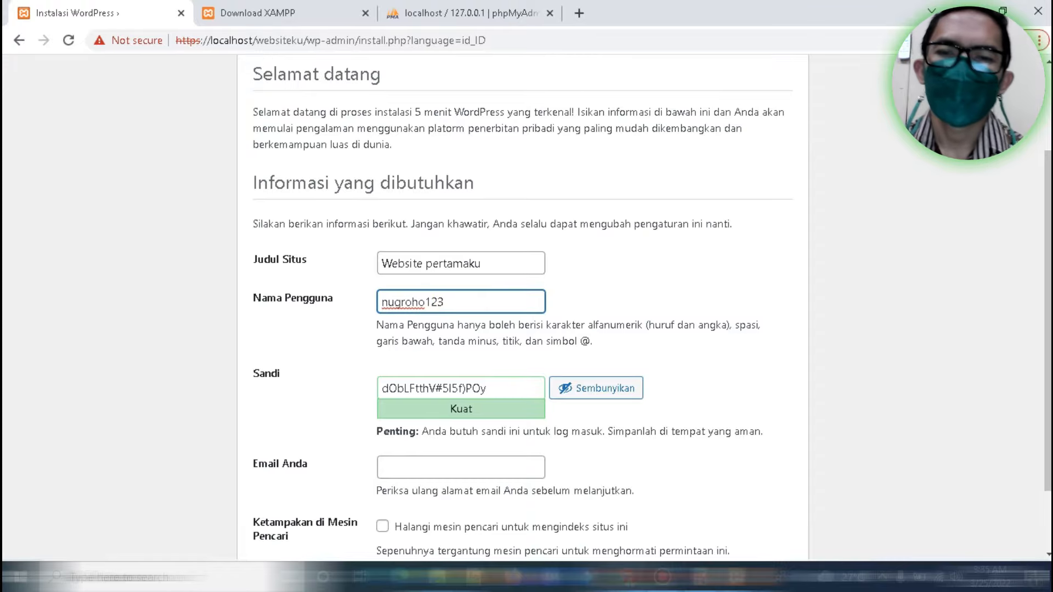
scroll(806, 359, down, 1)
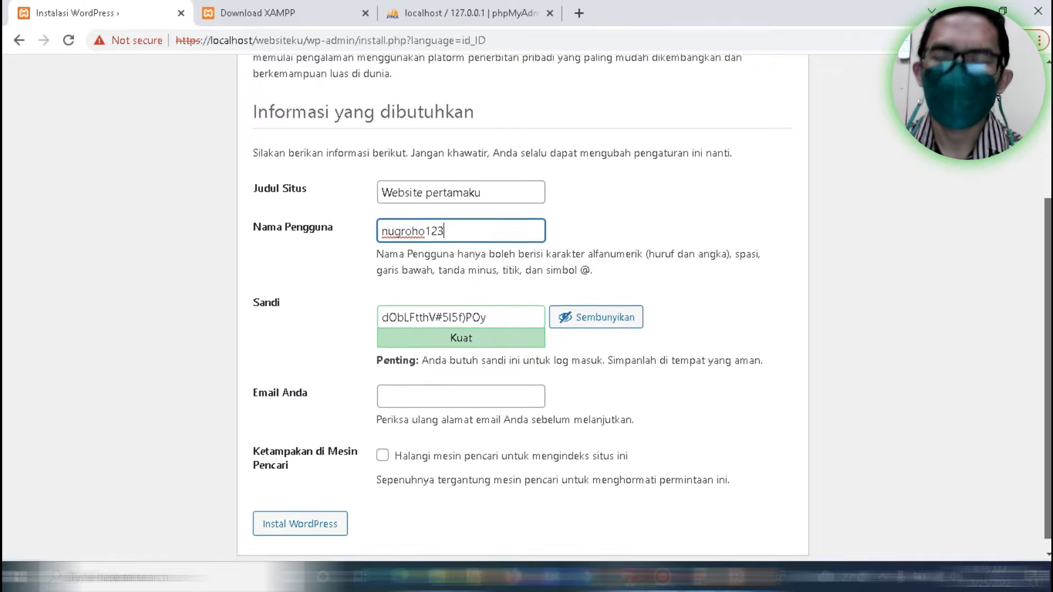
Replace the generated admin password with a self-chosen one the meter rates Sedang (medium)
click(510, 315)
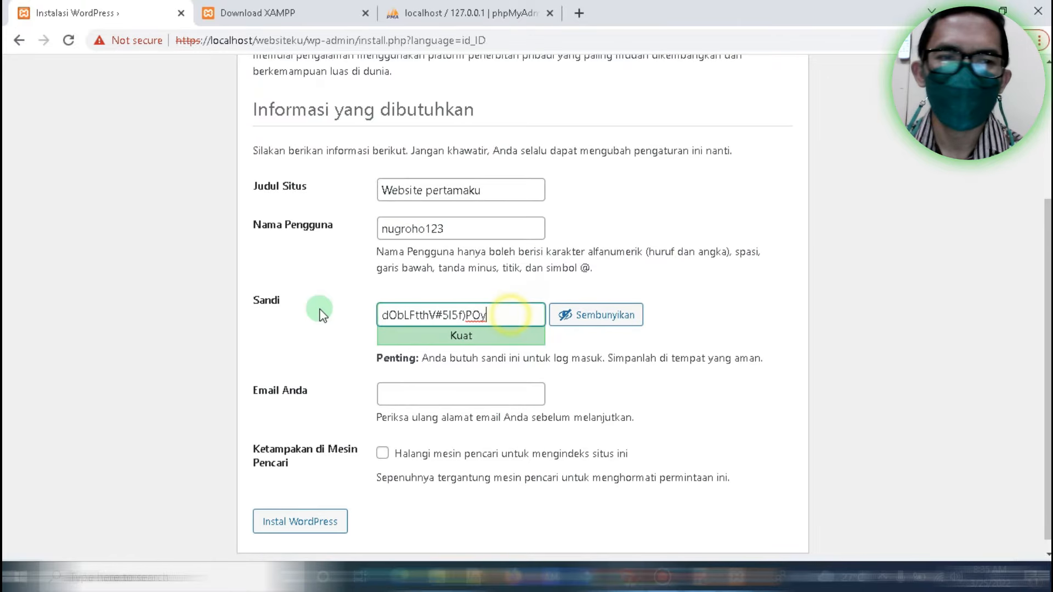
key(ctrl+a)
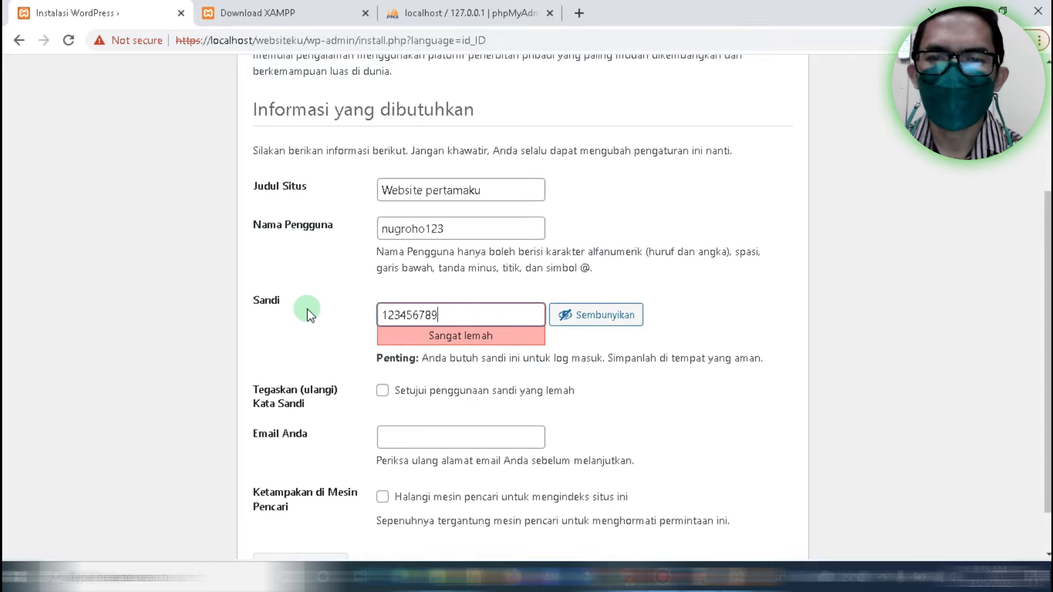
key(BackSpace)
key(BackSpace)
key(BackSpace)
key(BackSpace)
key(BackSpace)
key(BackSpace)
key(BackSpace)
key(BackSpace)
key(BackSpace)
key(BackSpace)
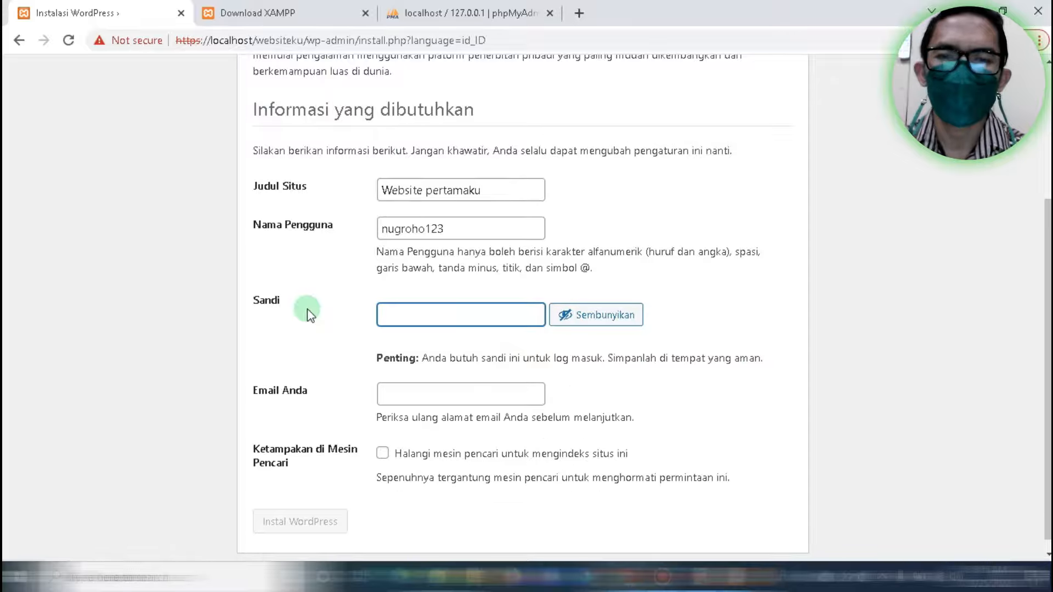
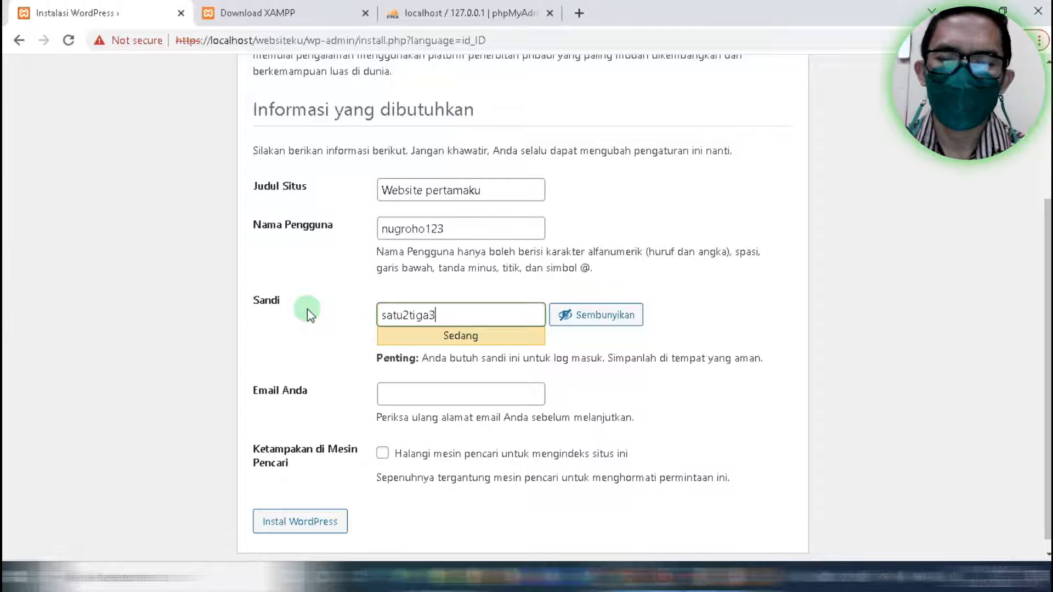
click(430, 397)
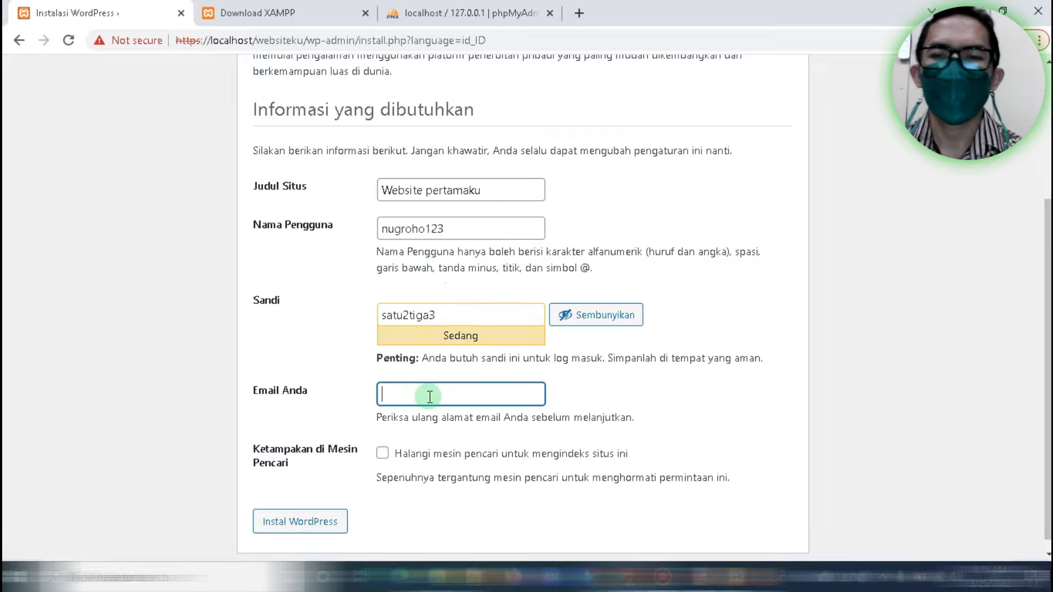
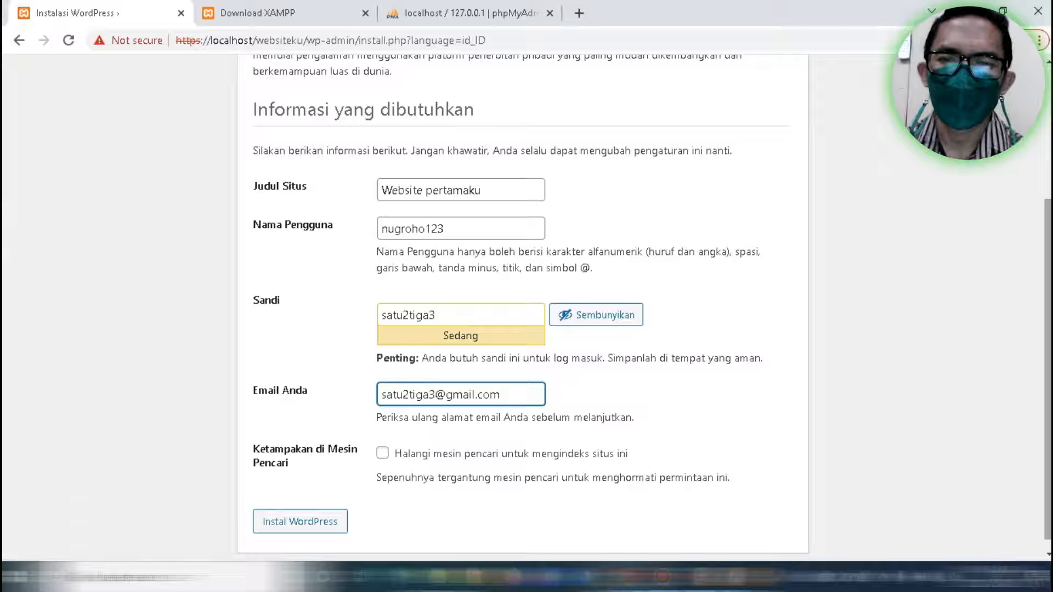
Enter the admin e-mail address and tick 'Halangi mesin pencari untuk mengindeks situs ini'
scroll(877, 153, down, 1)
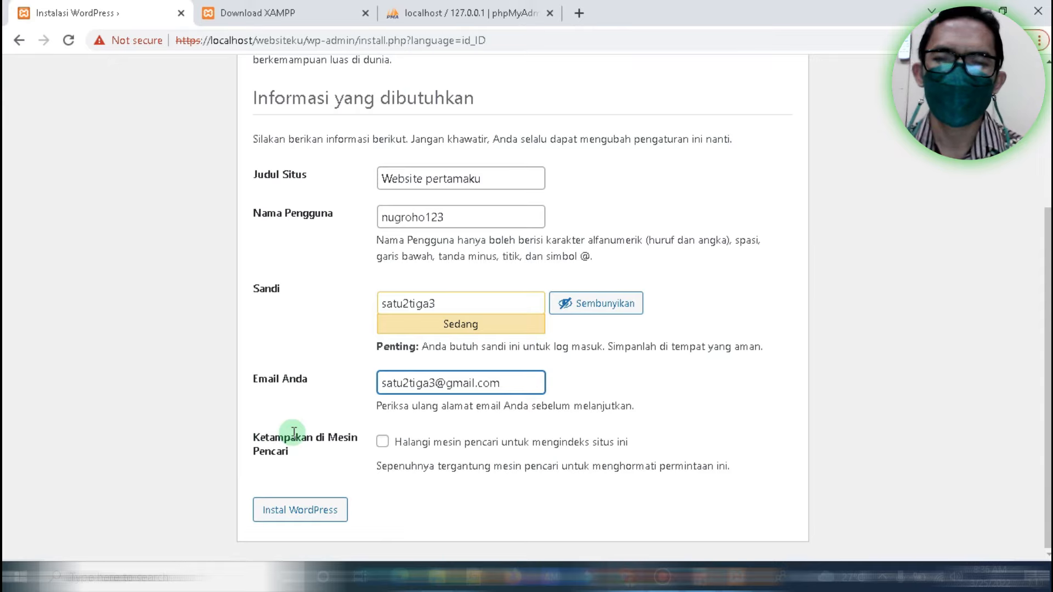
click(385, 444)
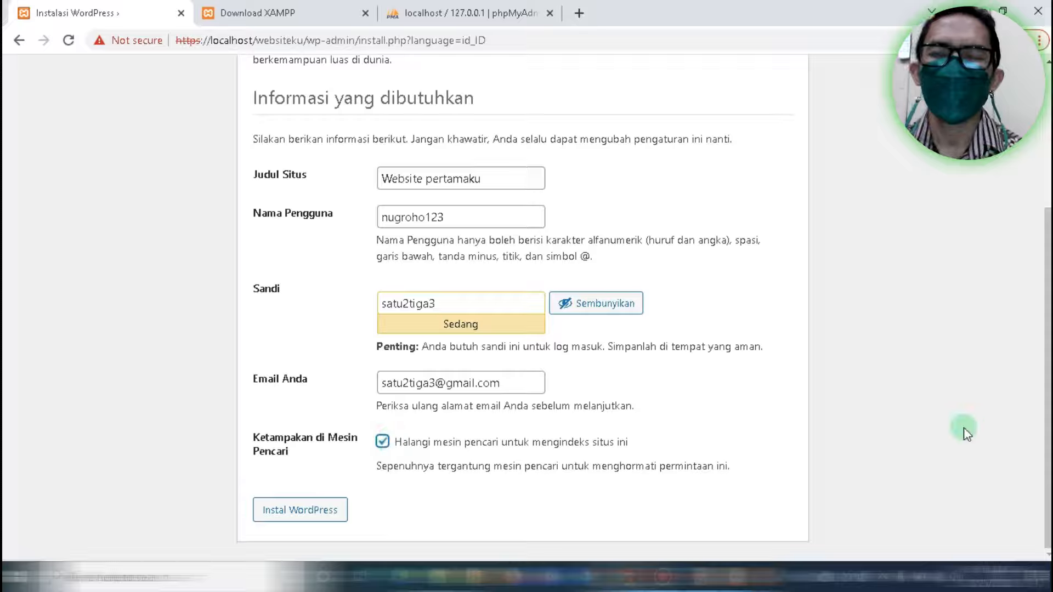
drag(1048, 263, 1049, 253)
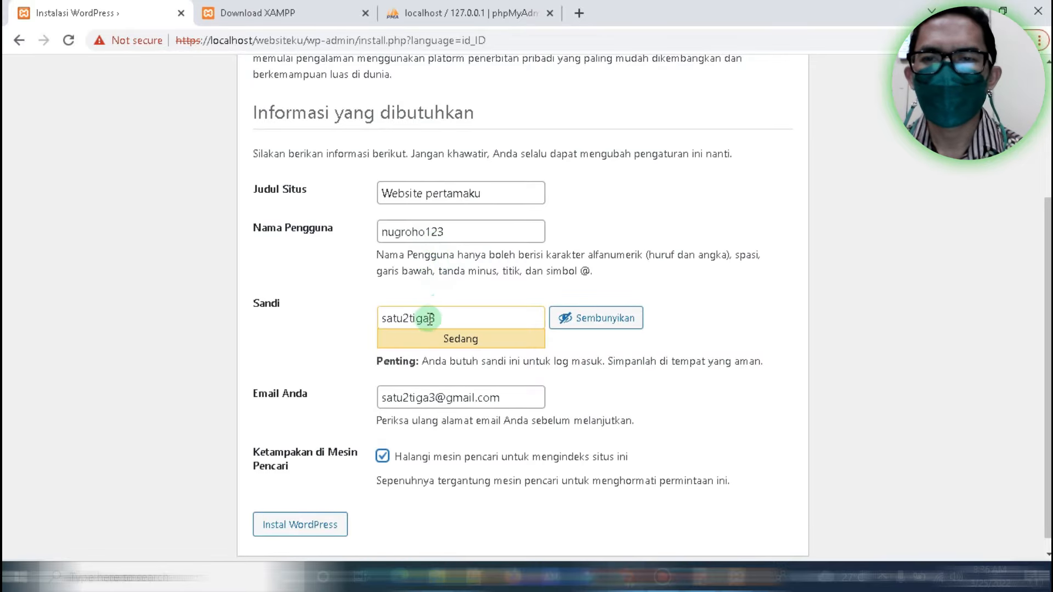
drag(1050, 313, 1049, 323)
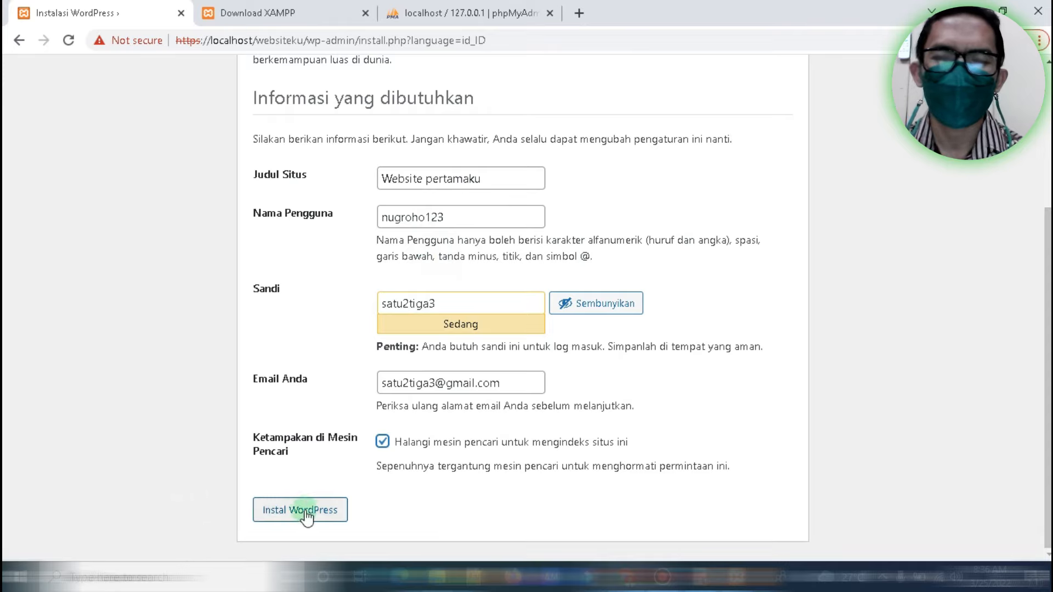
Run Instal WordPress, then continue from the Berhasil! page to the login page
click(326, 513)
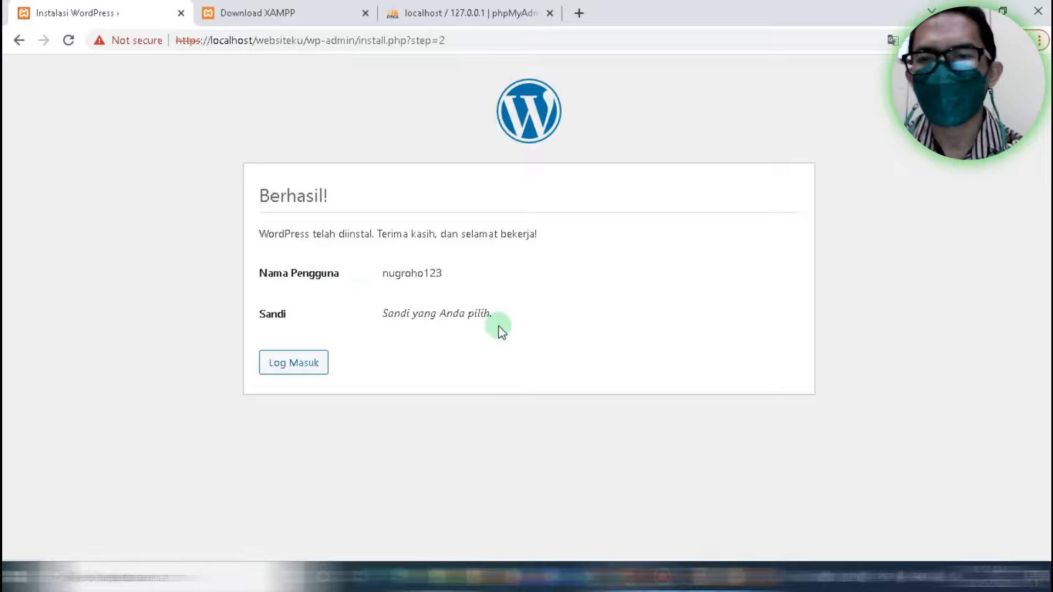
click(298, 365)
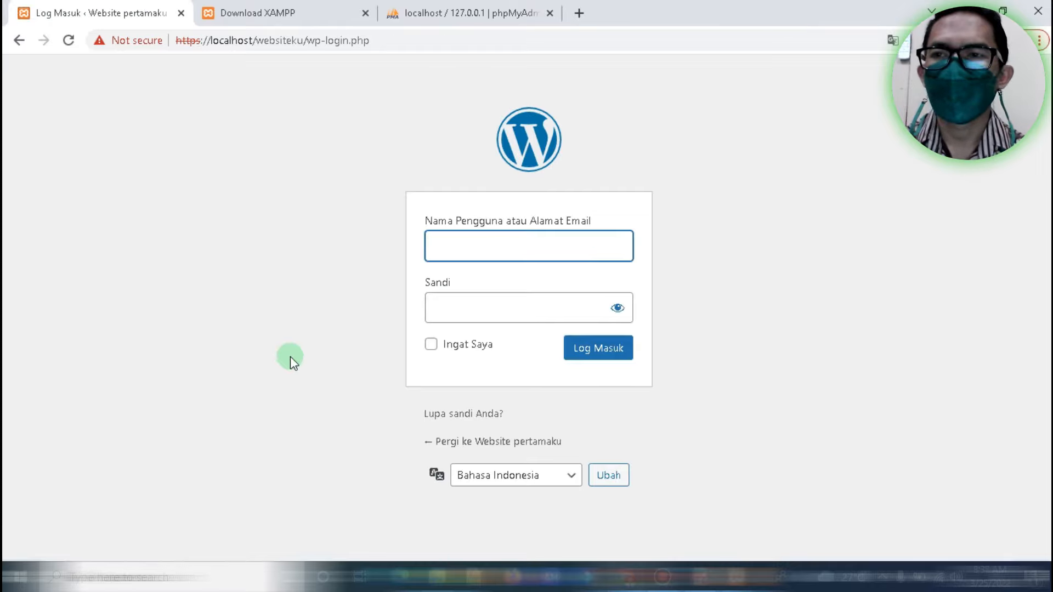
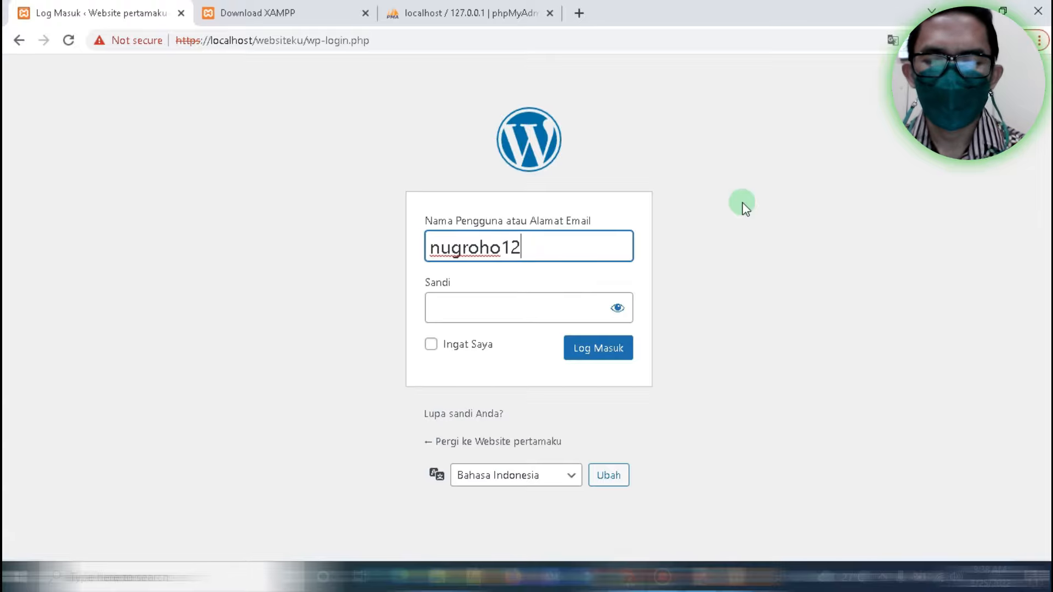
Log in to 'Website pertamaku' with the new admin username and password
click(471, 309)
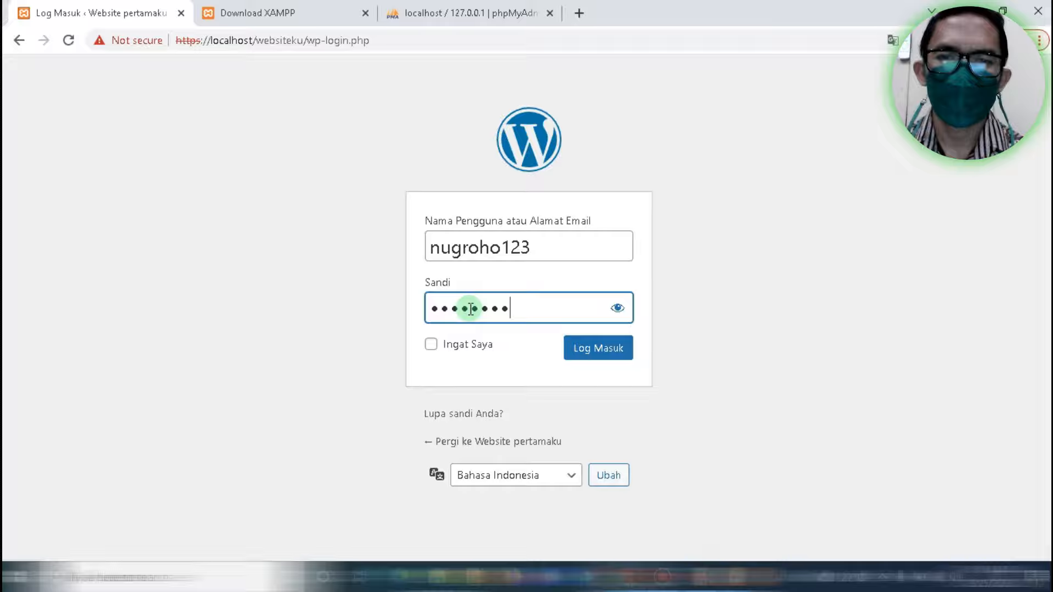
click(618, 351)
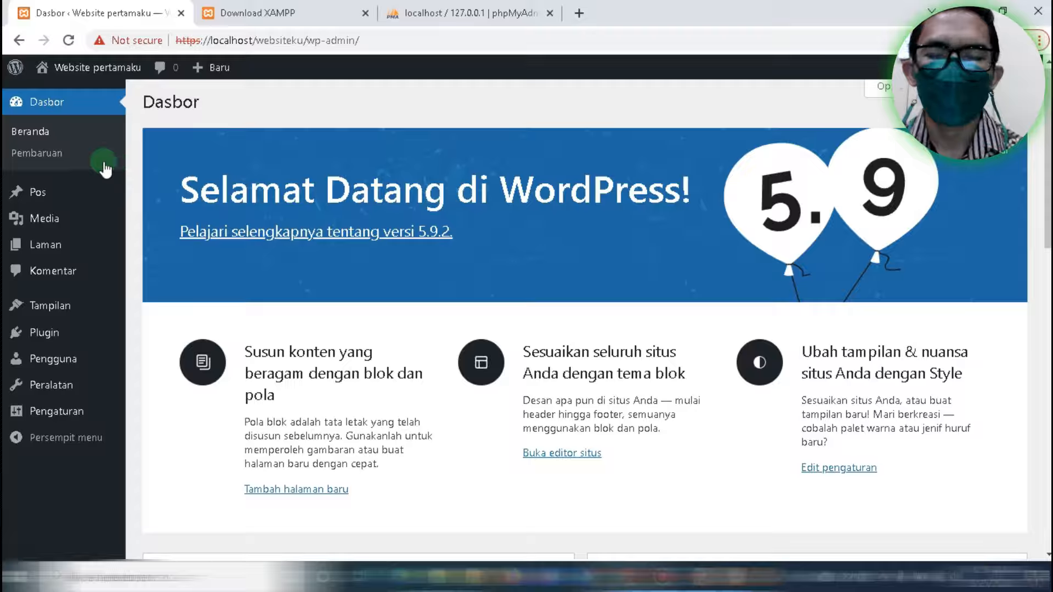
Scroll through the Dasbor overview panels below the WordPress 5.9.2 welcome banner and back to the top
mouse_move(43, 193)
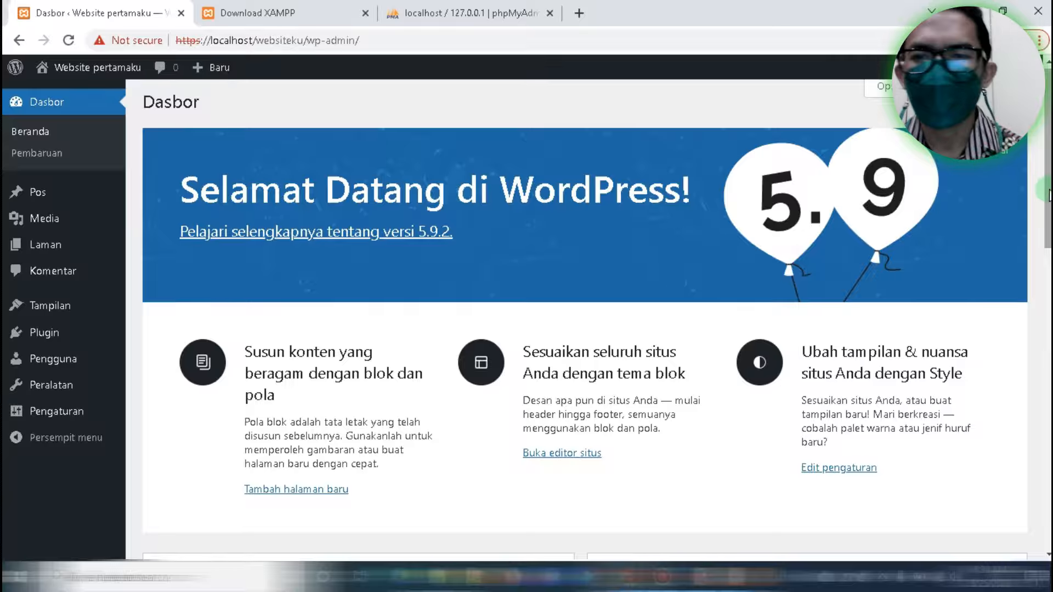
scroll(1048, 193, down, 3)
scroll(585, 321, down, 10)
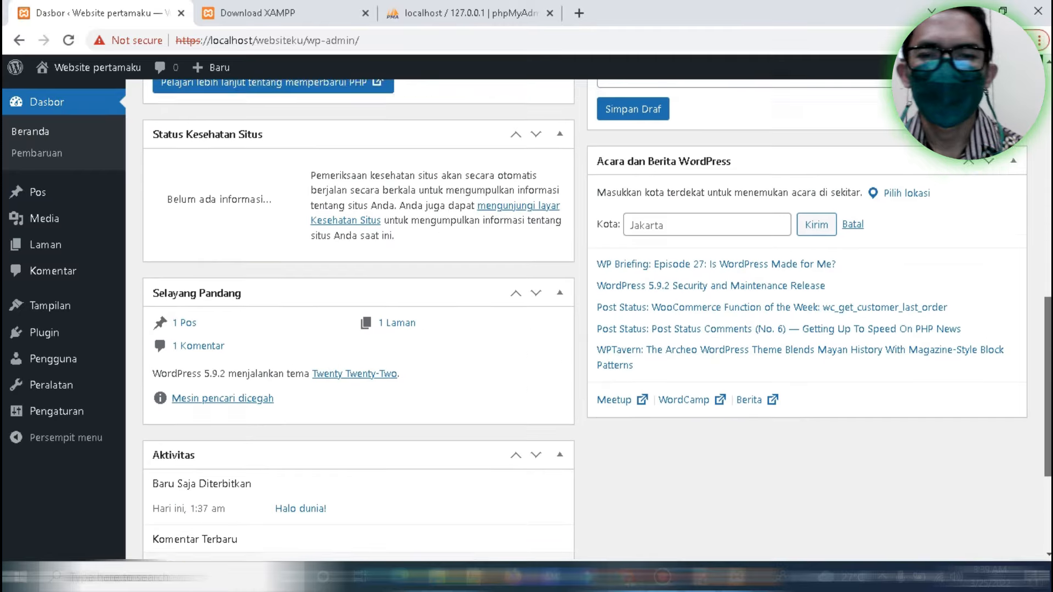
drag(1048, 422, 1026, 152)
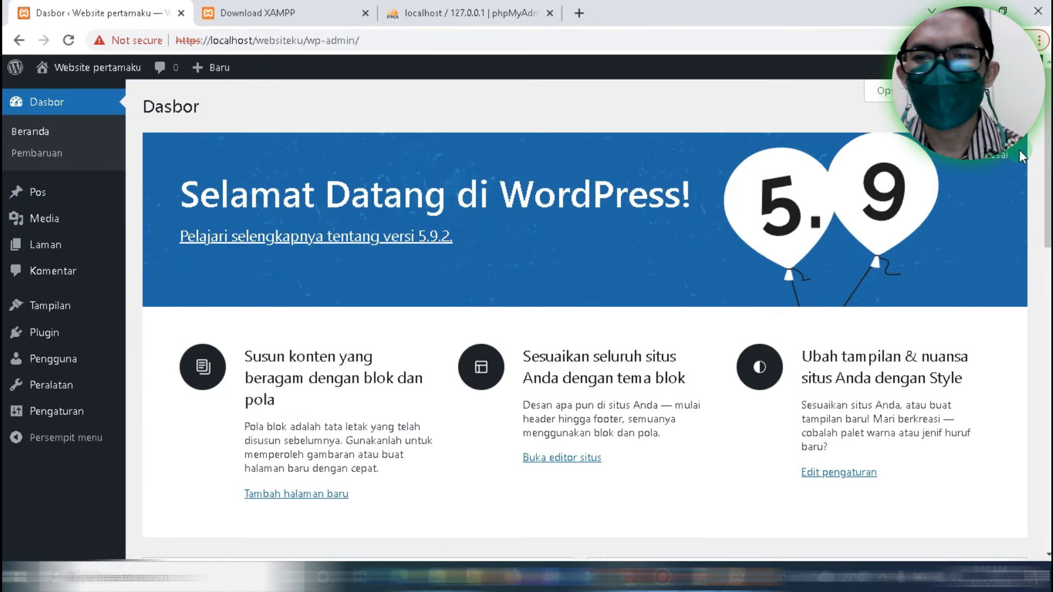